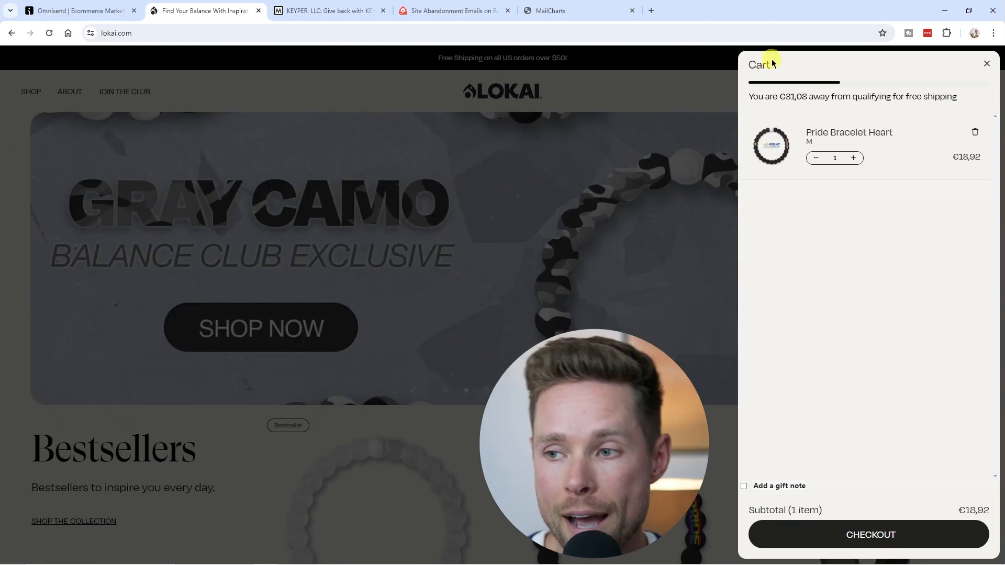
click(873, 540)
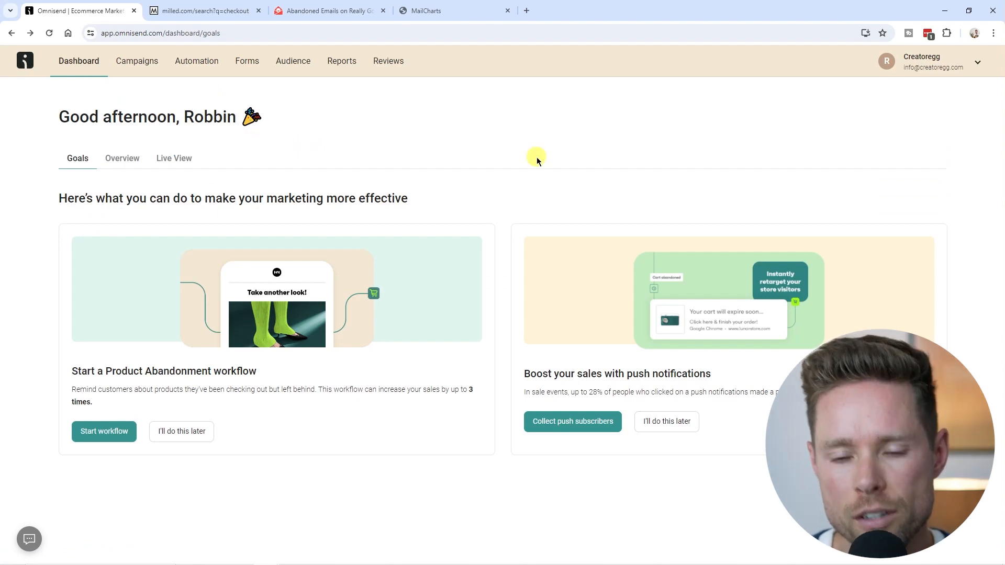
Step: Start creating a new automation workflow and search the pre-built templates for checkout
click(208, 62)
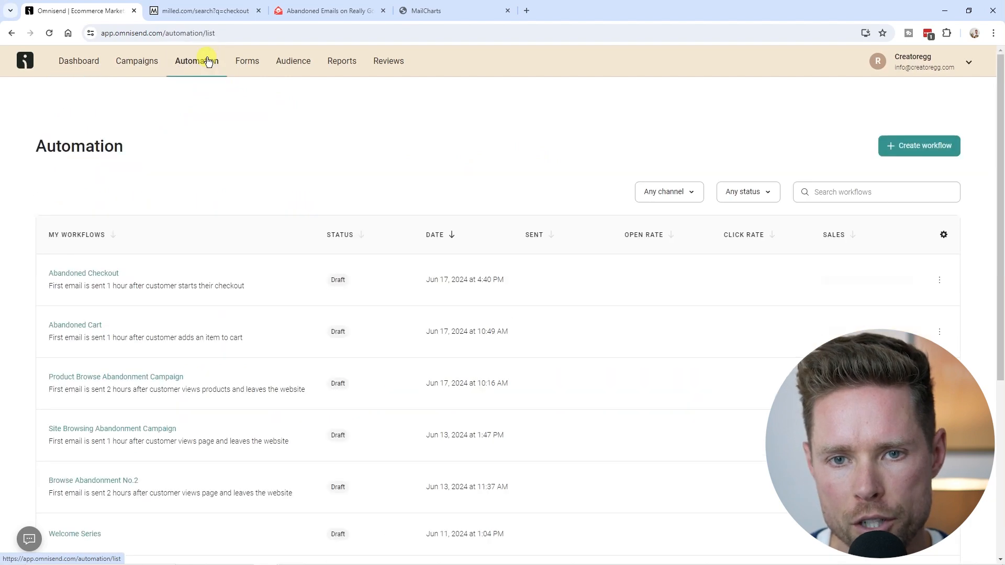
click(926, 147)
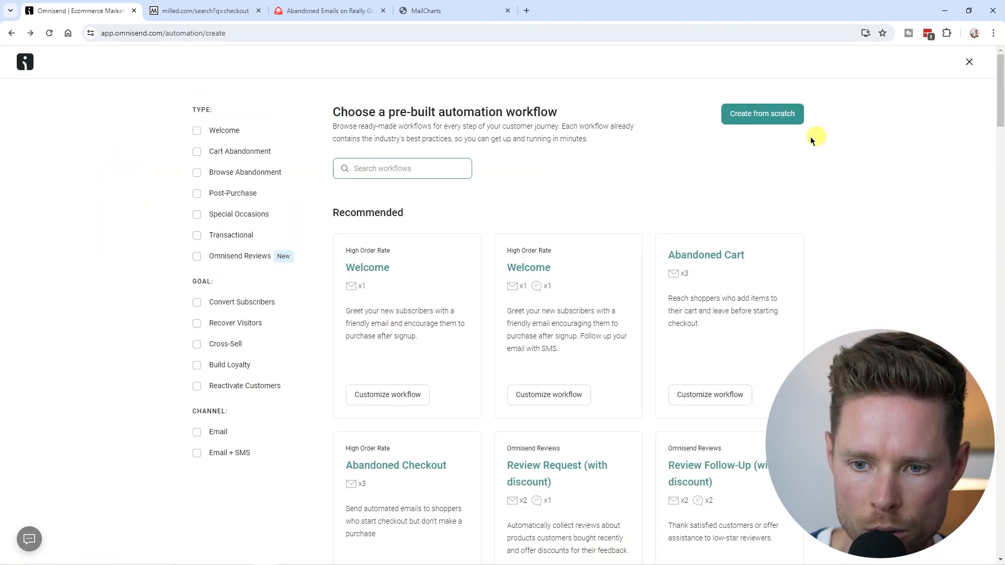
text(checko)
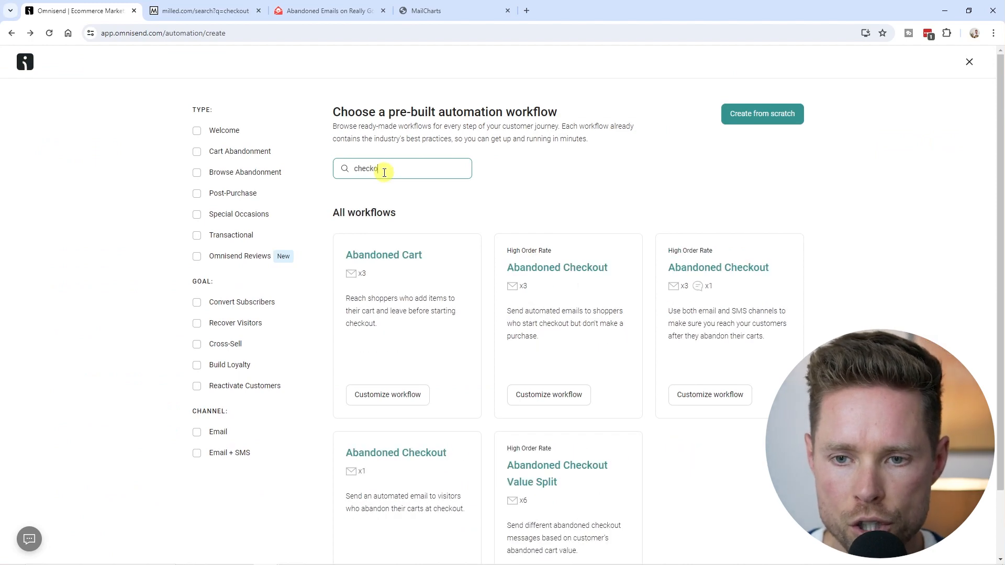
Step: Review the checkout workflow templates and open the Abandoned Checkout Value Split template
scroll(758, 220, down, 1)
scroll(532, 128, up, 1)
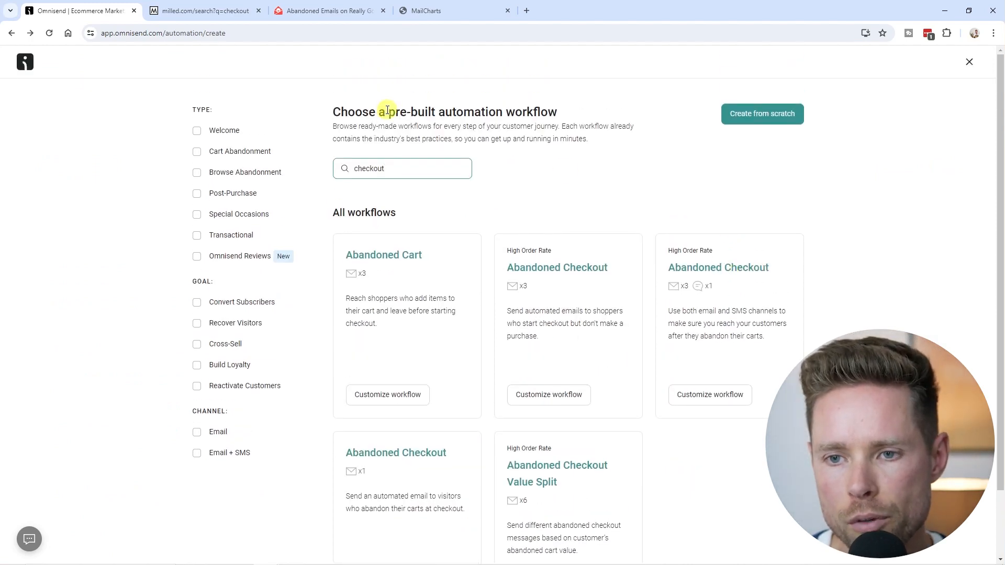
drag(389, 112, 562, 118)
scroll(759, 225, down, 2)
scroll(704, 261, up, 2)
scroll(550, 278, down, 1)
scroll(550, 278, down, 1)
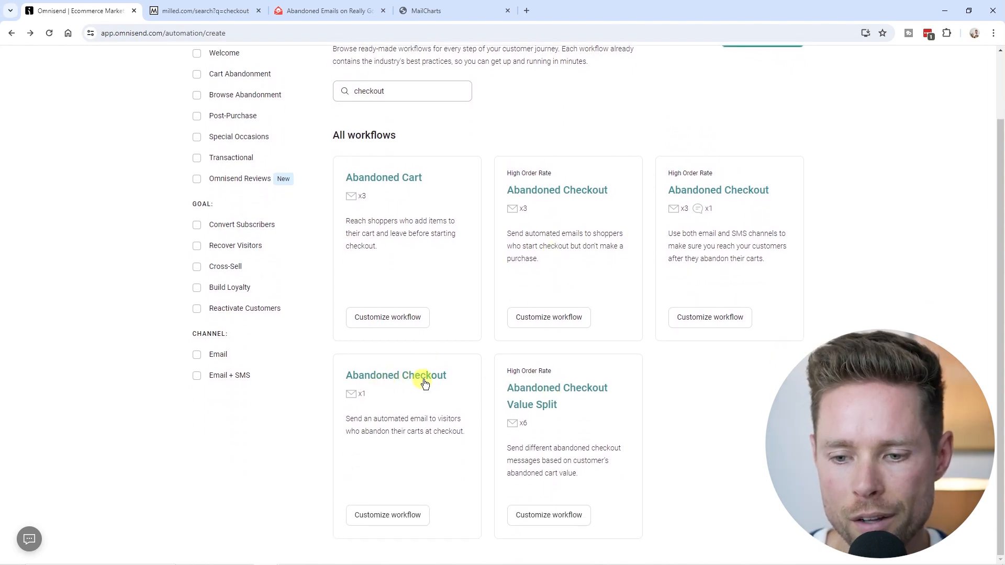
drag(358, 402, 368, 401)
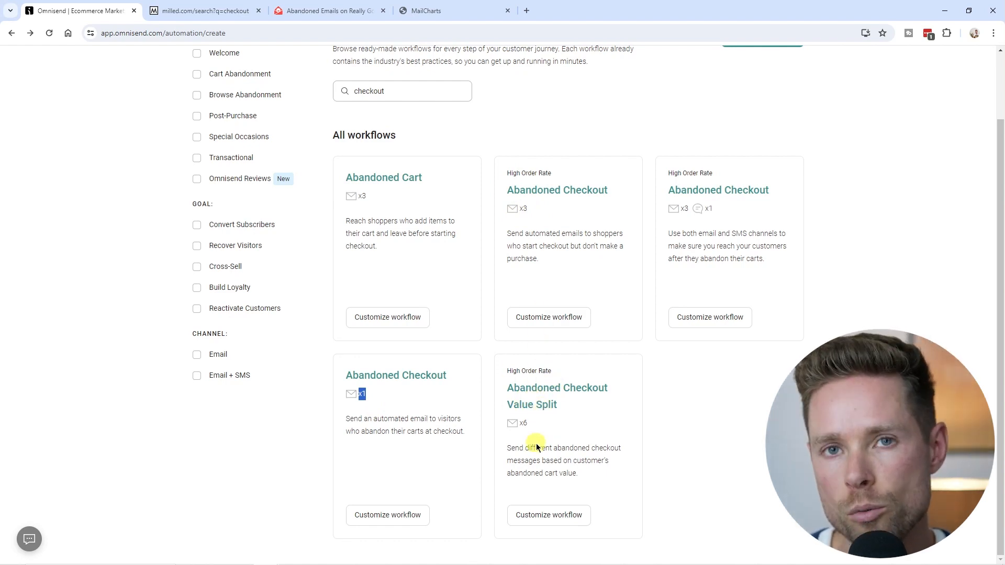
drag(514, 464, 611, 474)
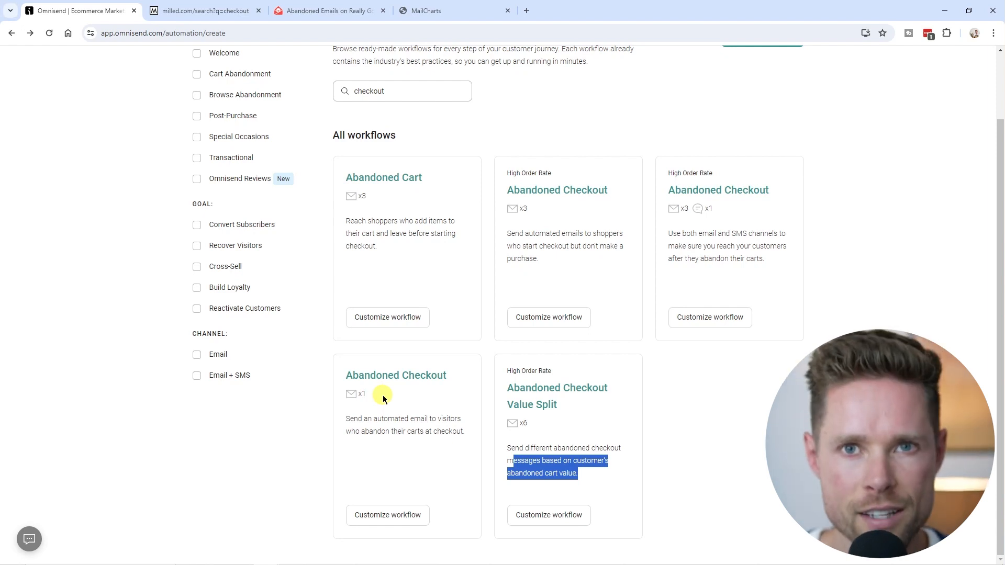
click(534, 393)
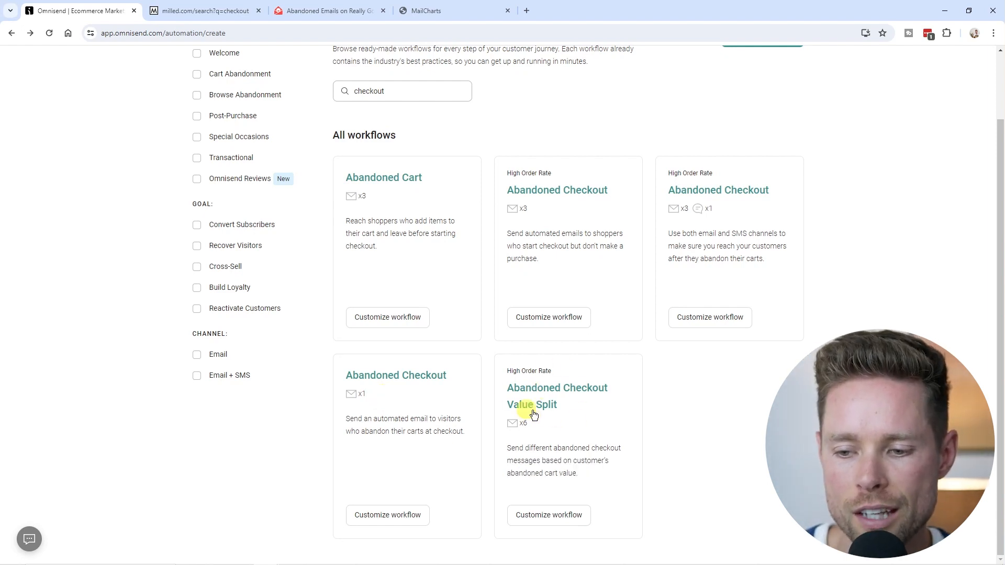
click(534, 393)
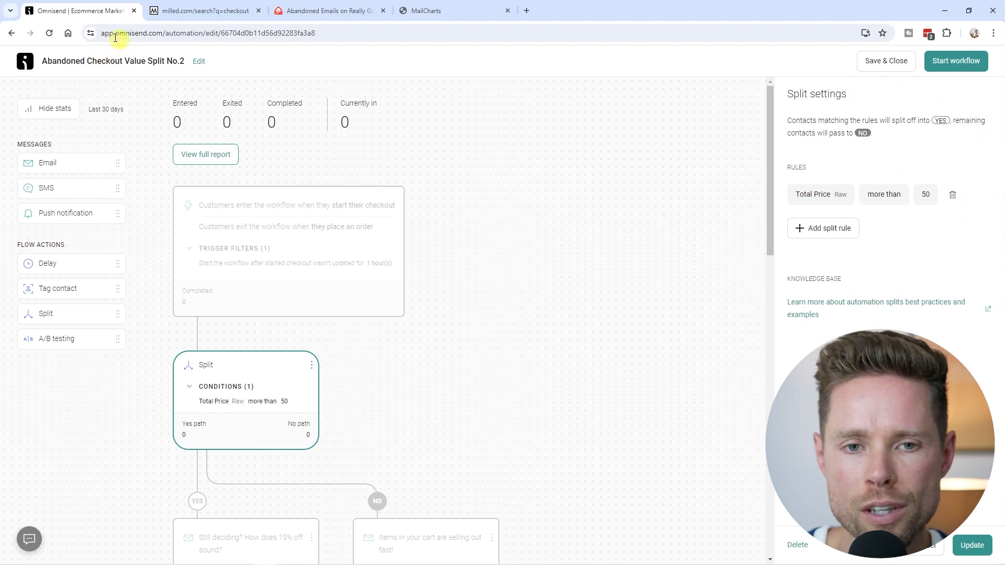
click(202, 66)
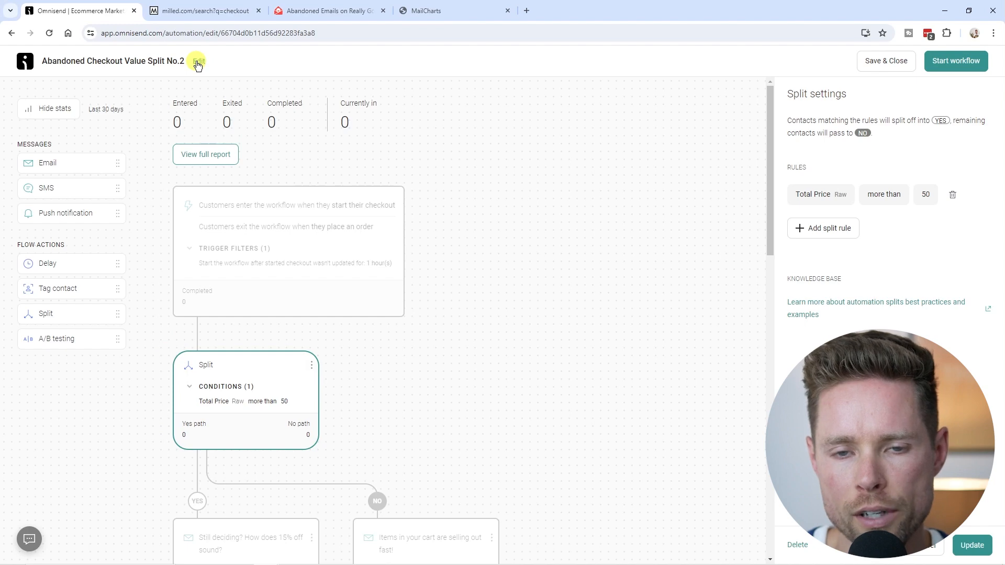
click(198, 63)
drag(521, 281, 366, 283)
click(535, 282)
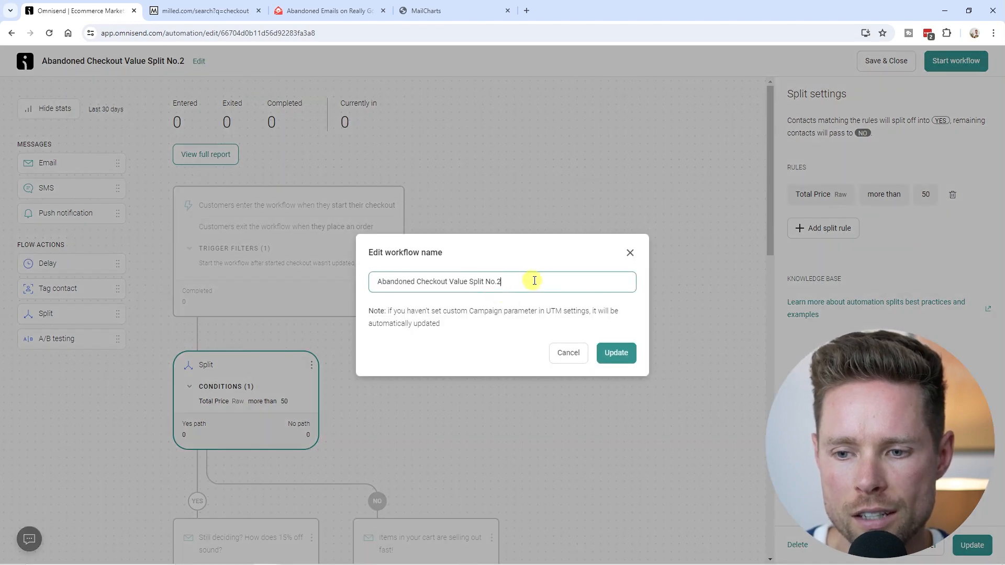
click(631, 253)
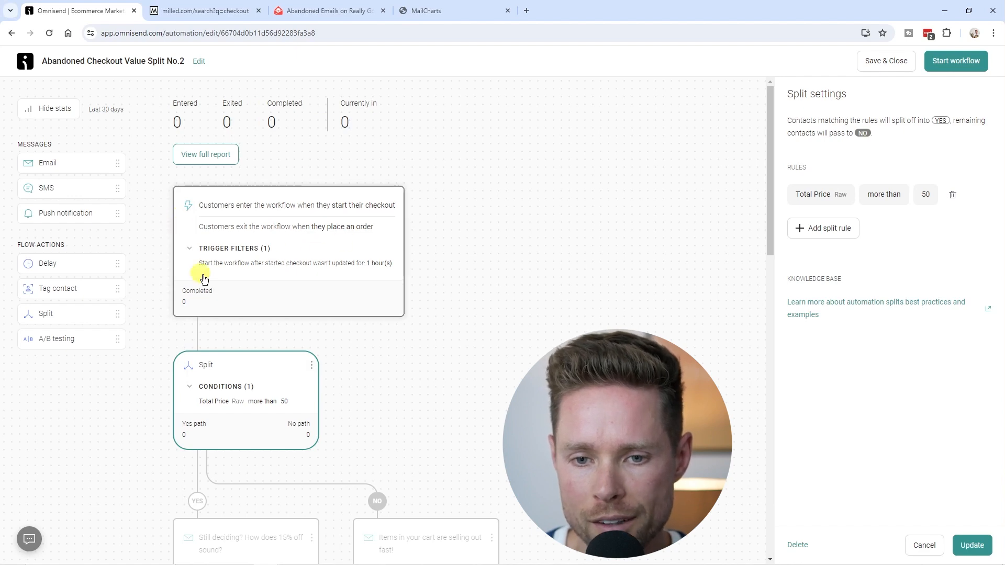
Step: Turn off the trigger inactivity time in the Started checkout trigger's filters
click(316, 255)
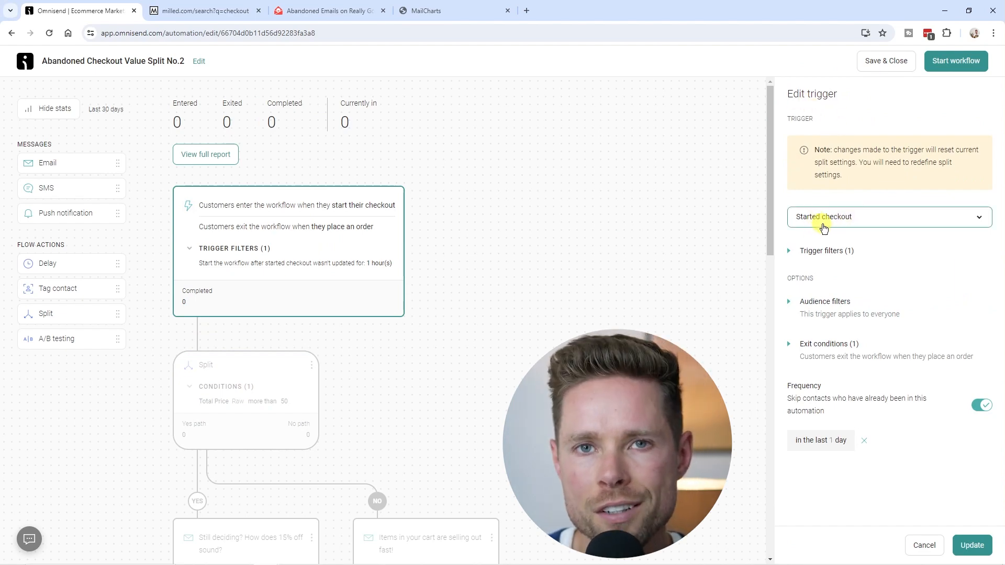
click(789, 251)
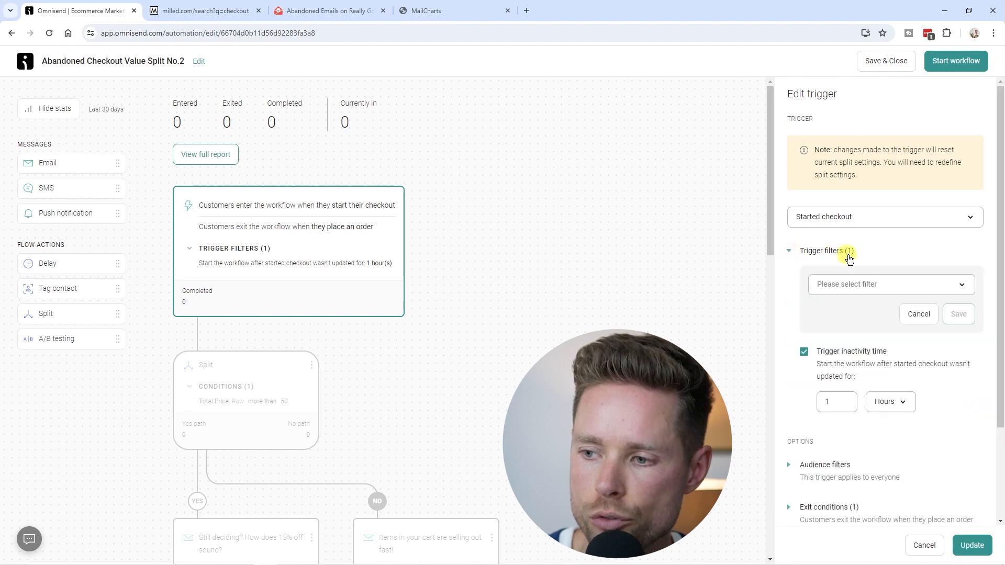
scroll(853, 359, down, 1)
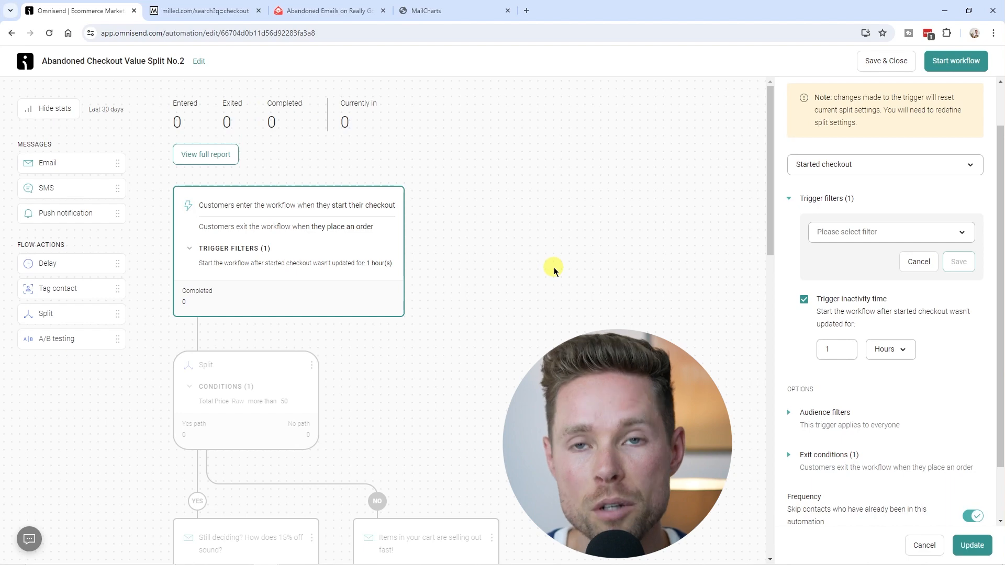
scroll(832, 282, down, 1)
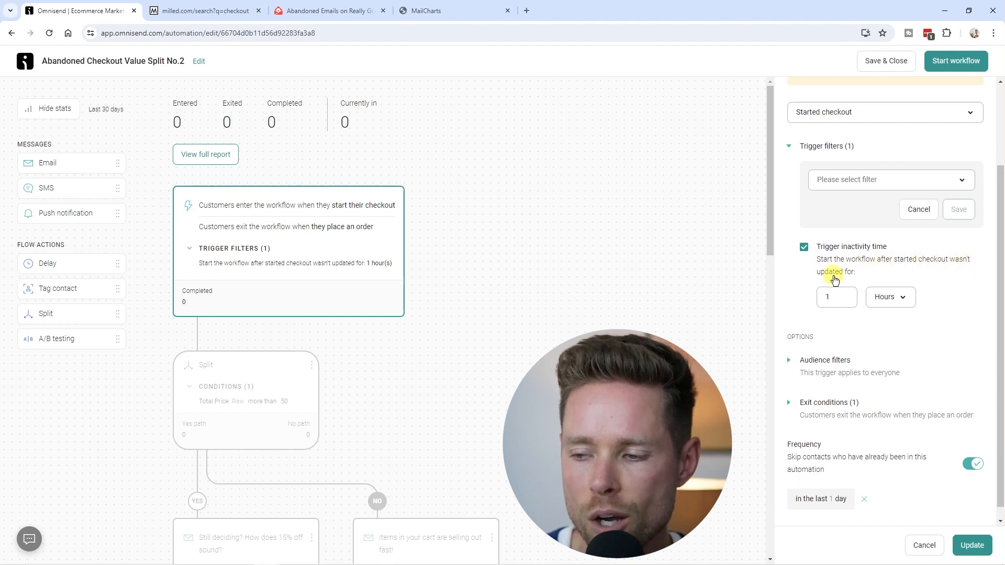
scroll(837, 314, up, 1)
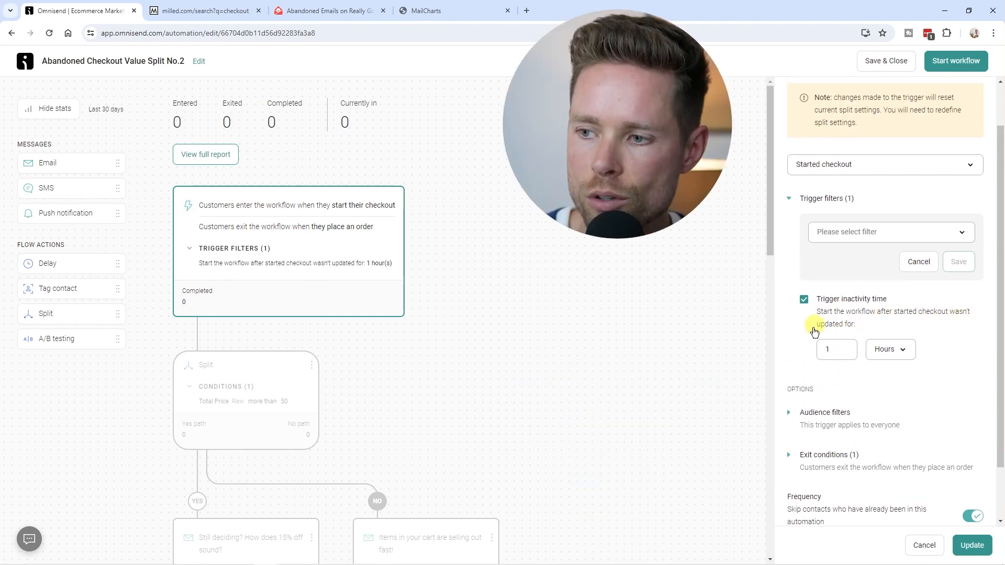
click(803, 300)
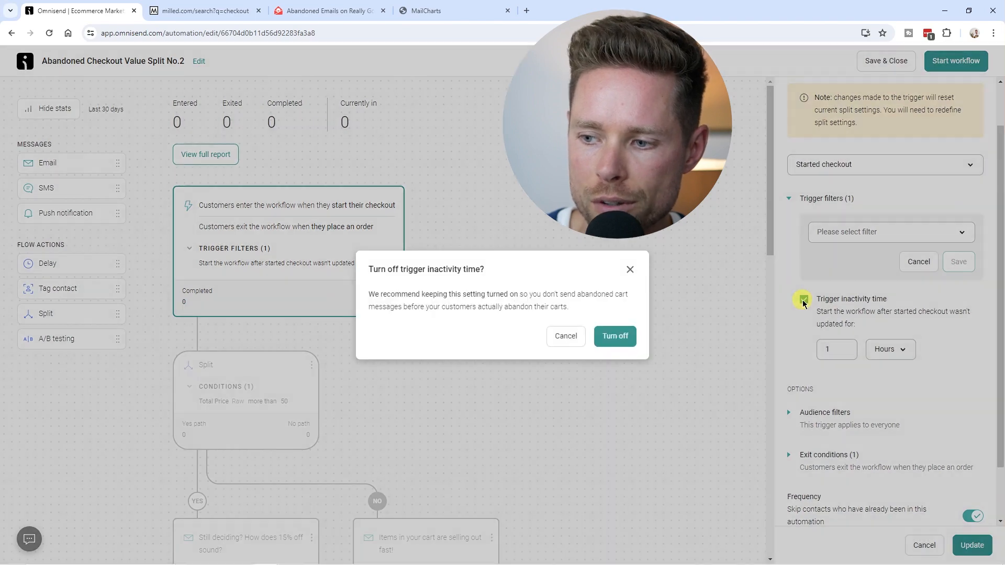
click(625, 339)
Step: Add a Delay step of 1 hour between the trigger and the split
drag(62, 268, 231, 301)
click(898, 258)
click(871, 307)
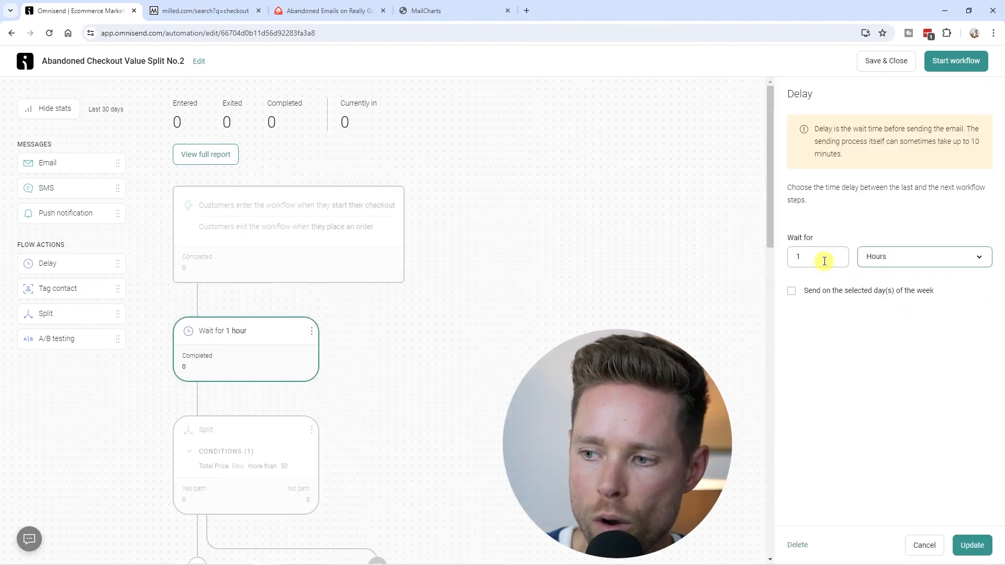
click(973, 544)
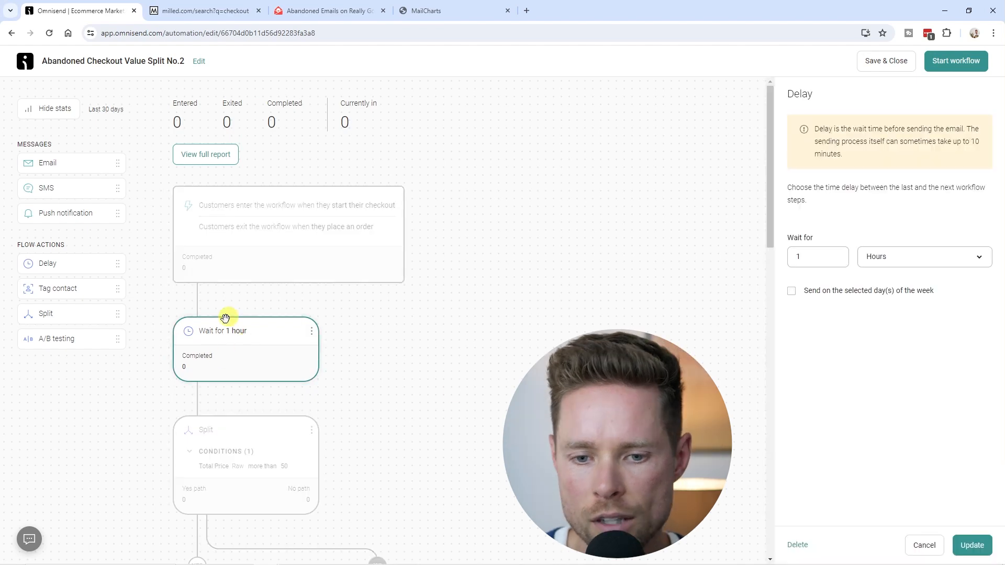
Step: Open the trigger settings and expand its exit conditions
scroll(229, 477, down, 4)
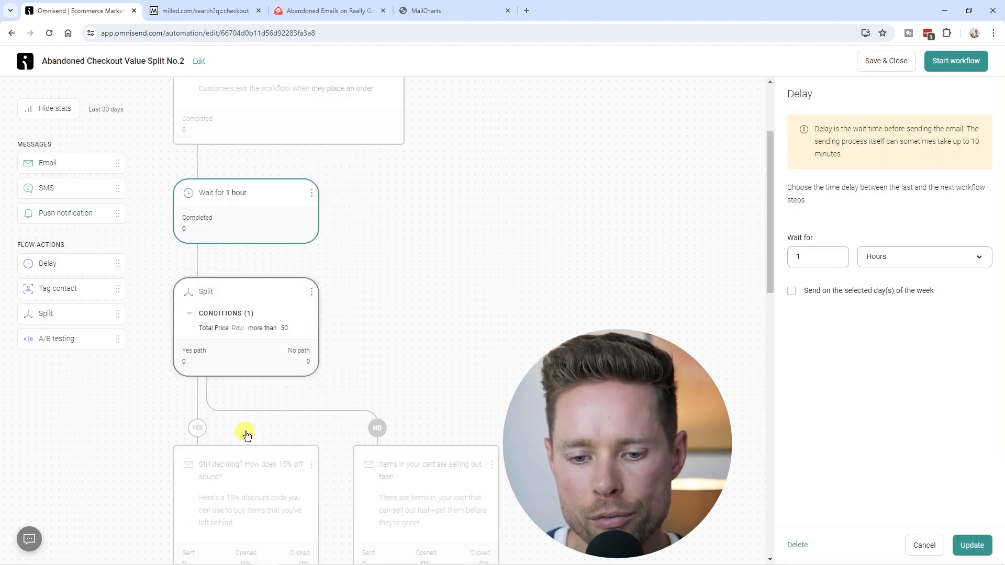
scroll(242, 386, up, 4)
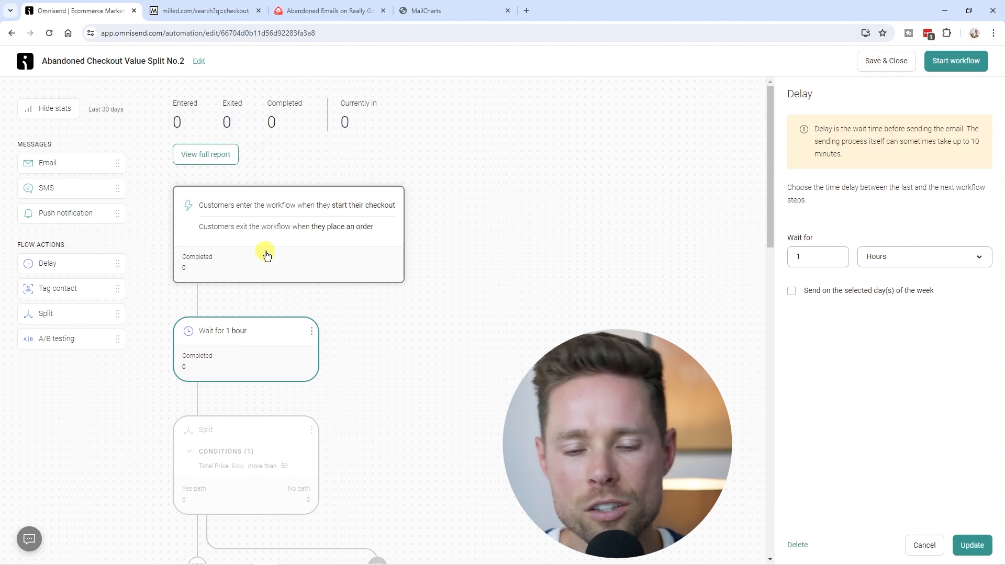
click(267, 254)
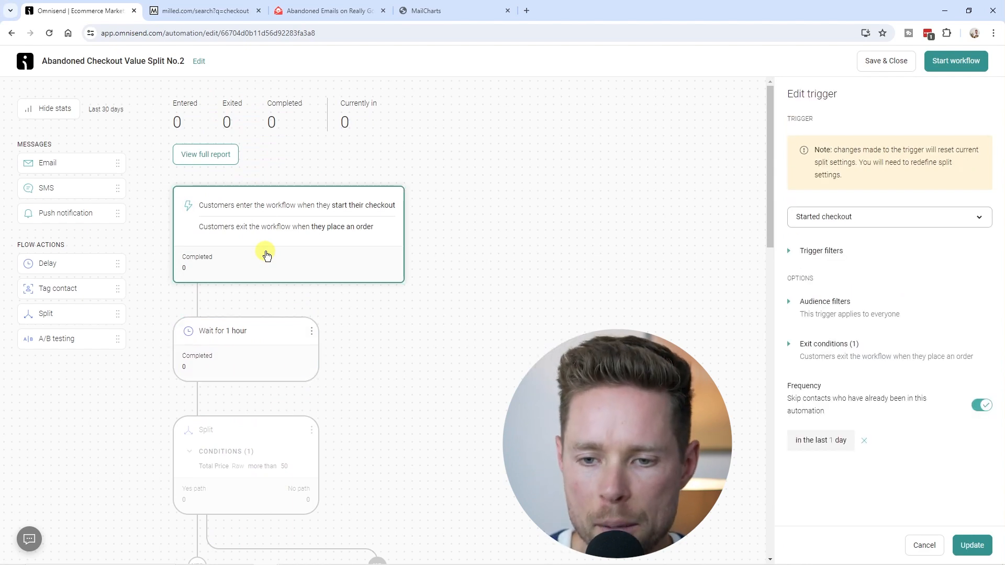
click(789, 344)
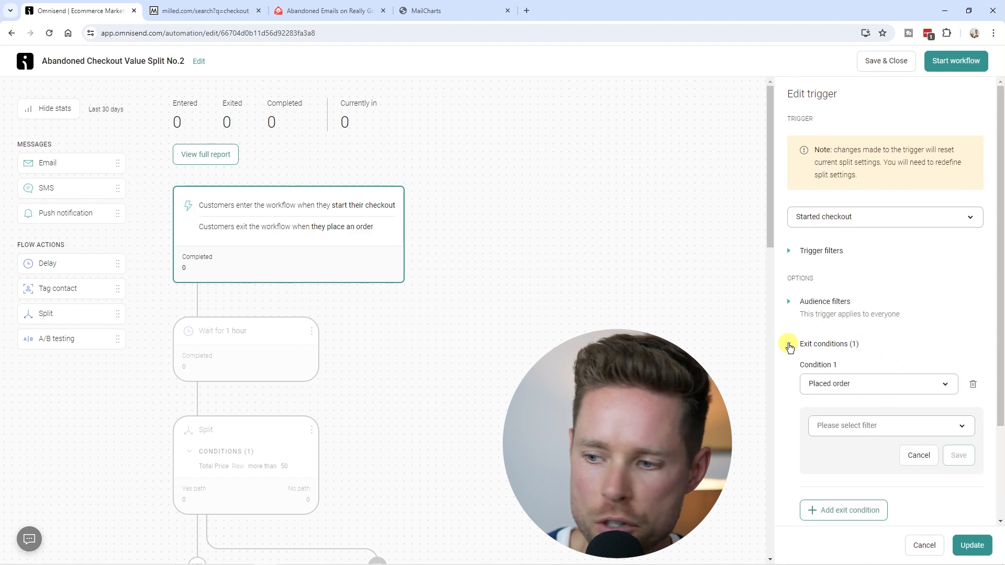
scroll(835, 394, down, 1)
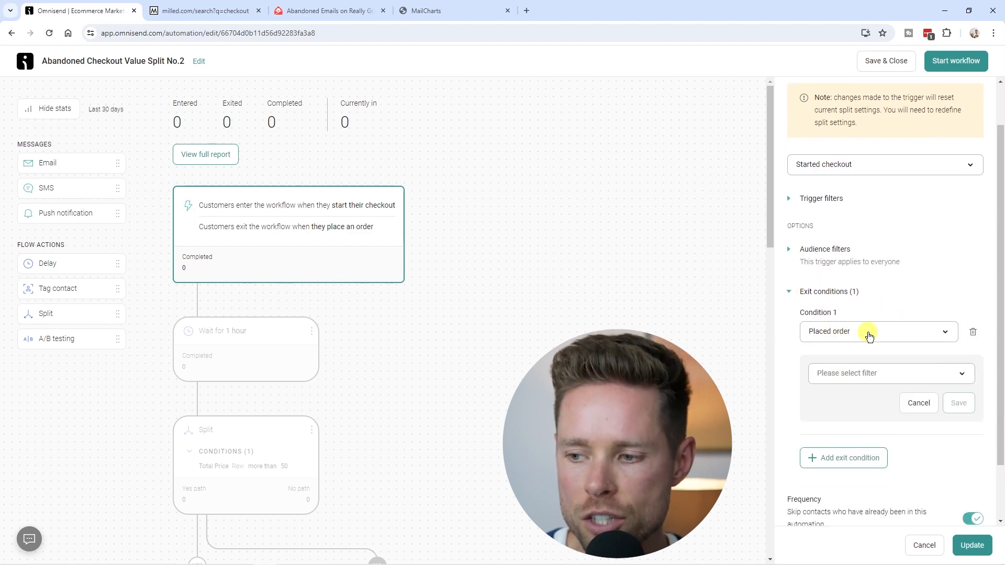
scroll(576, 314, down, 10)
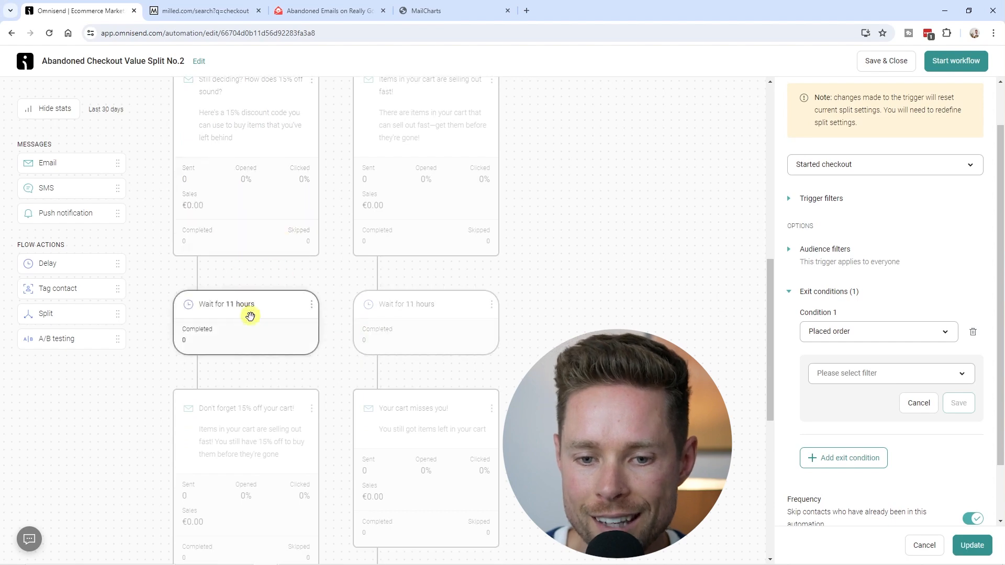
Step: Examine the trigger's frequency setting and the waits and emails along both split branches
scroll(265, 288, down, 3)
scroll(278, 367, up, 3)
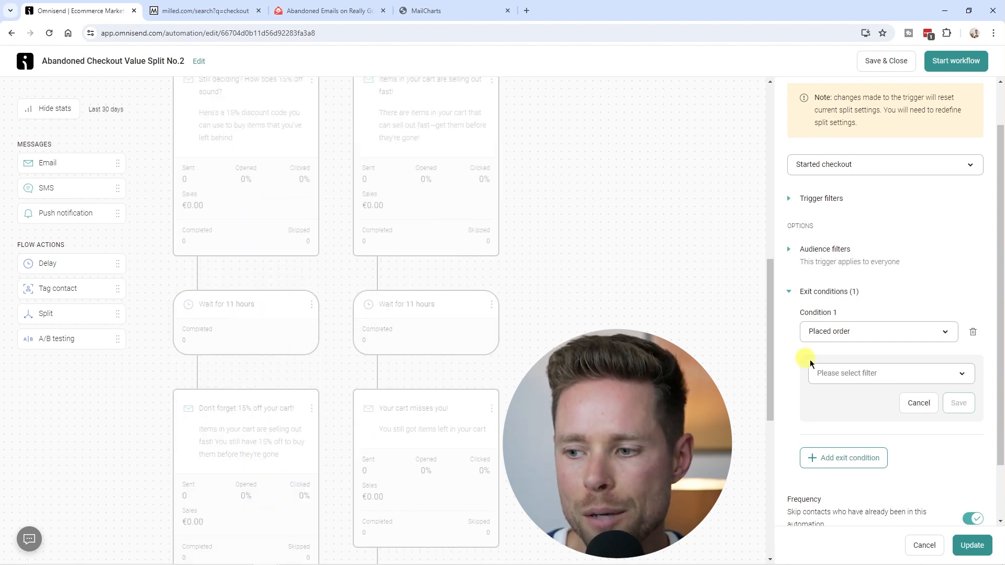
scroll(271, 325, up, 5)
scroll(268, 323, up, 3)
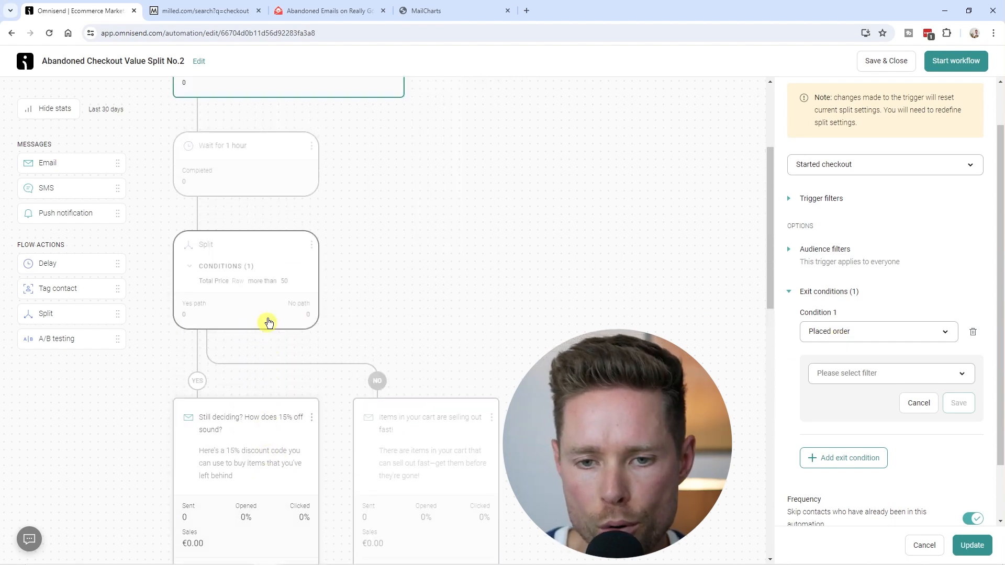
scroll(316, 306, up, 3)
scroll(785, 433, down, 2)
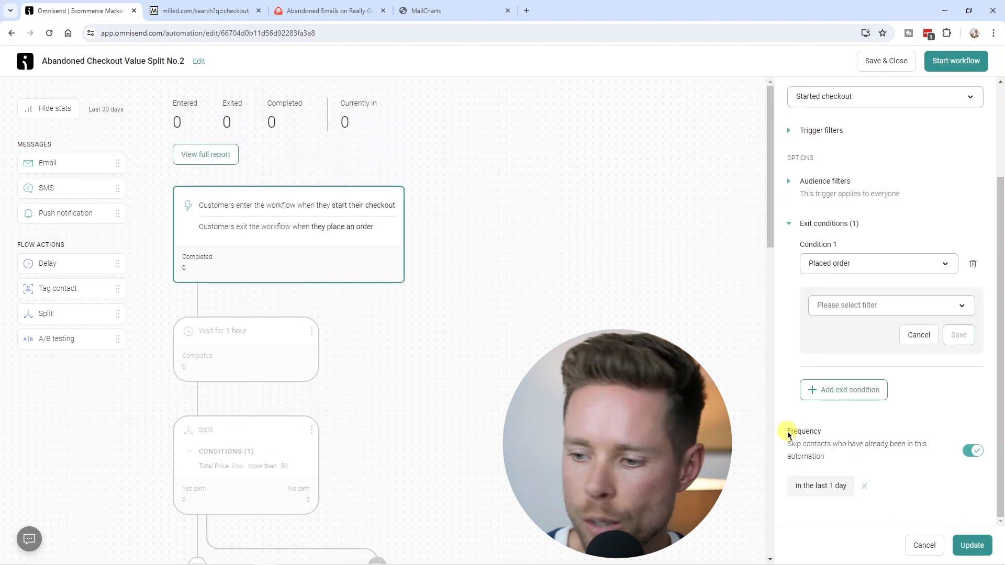
double_click(790, 433)
drag(788, 443, 926, 460)
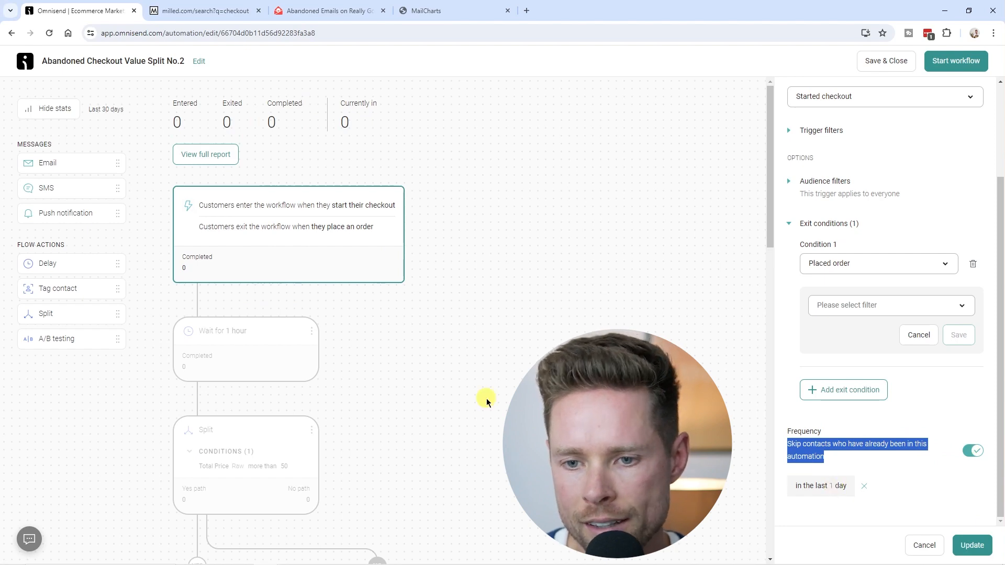
scroll(272, 267, down, 10)
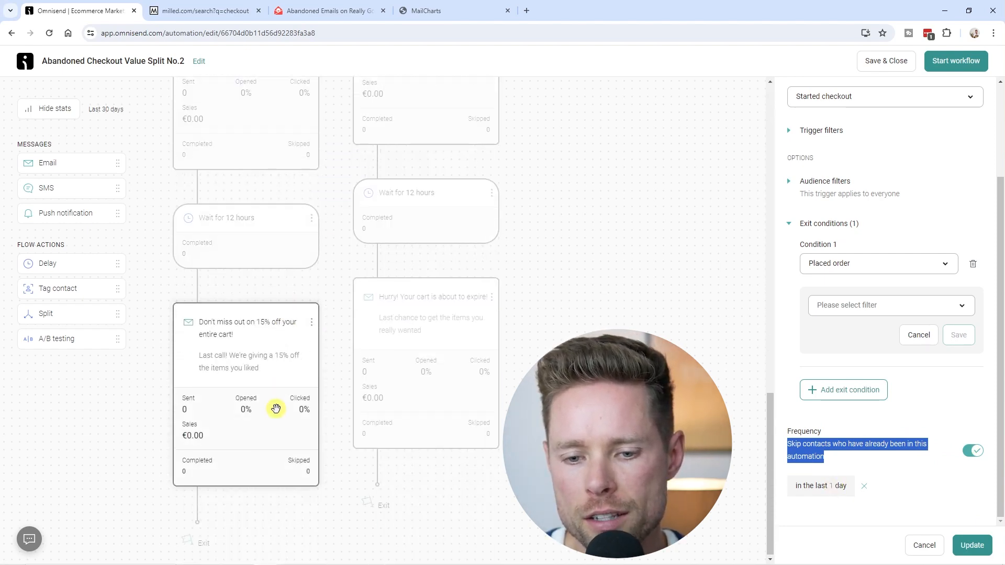
scroll(276, 409, up, 7)
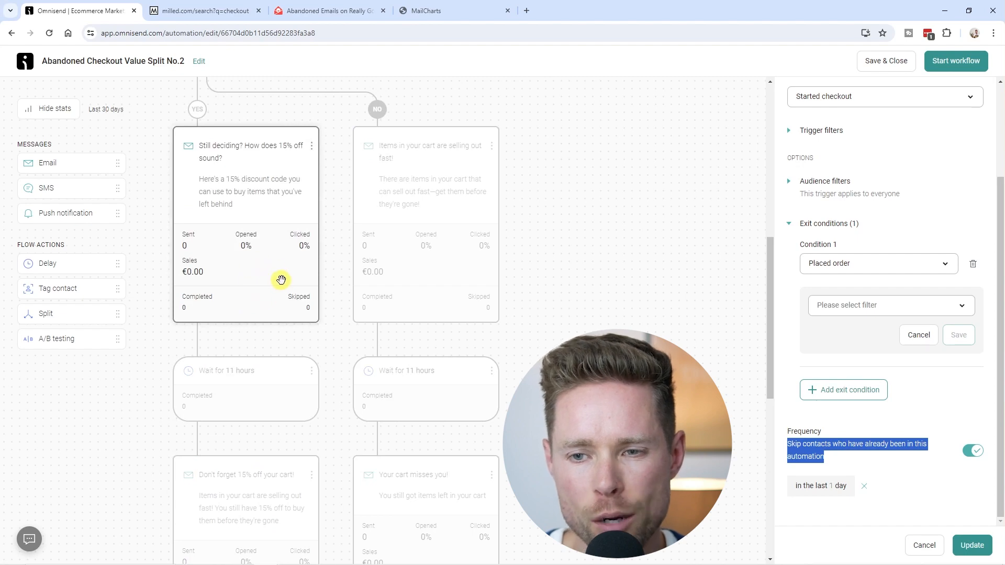
scroll(286, 280, up, 2)
scroll(267, 262, down, 10)
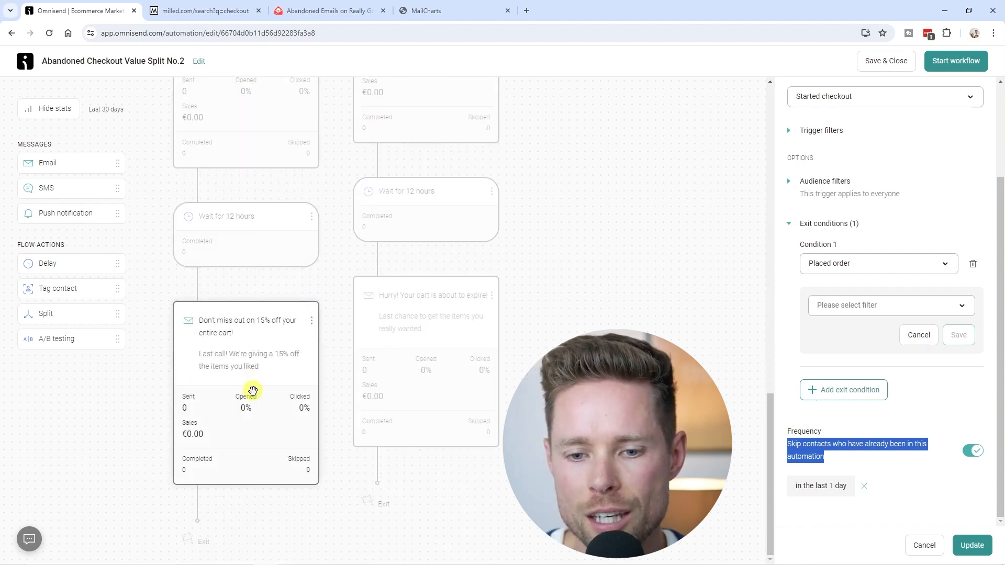
scroll(254, 335, up, 8)
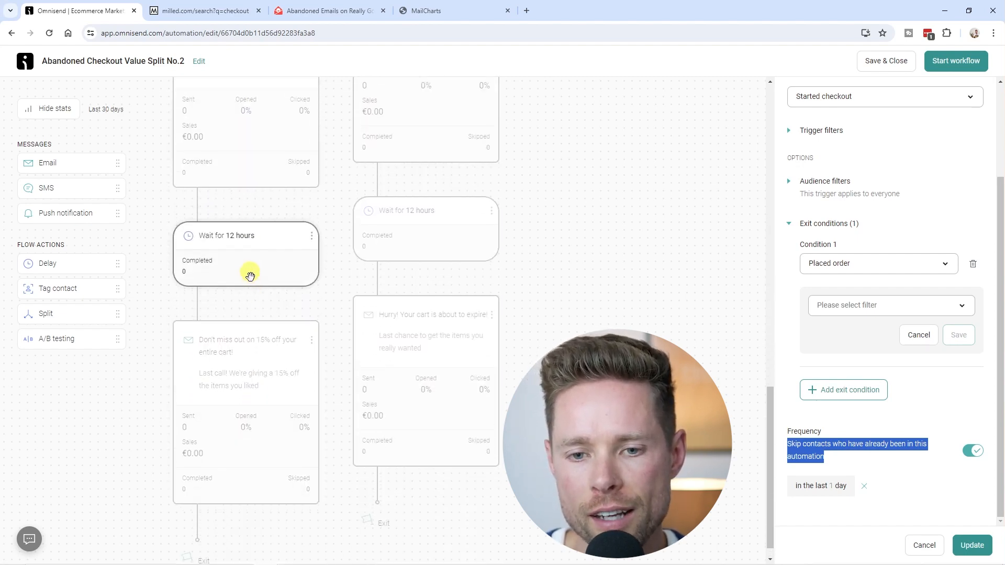
Step: Set the trigger's frequency to skip contacts who have been in this automation in the last 14 days
scroll(273, 414, up, 15)
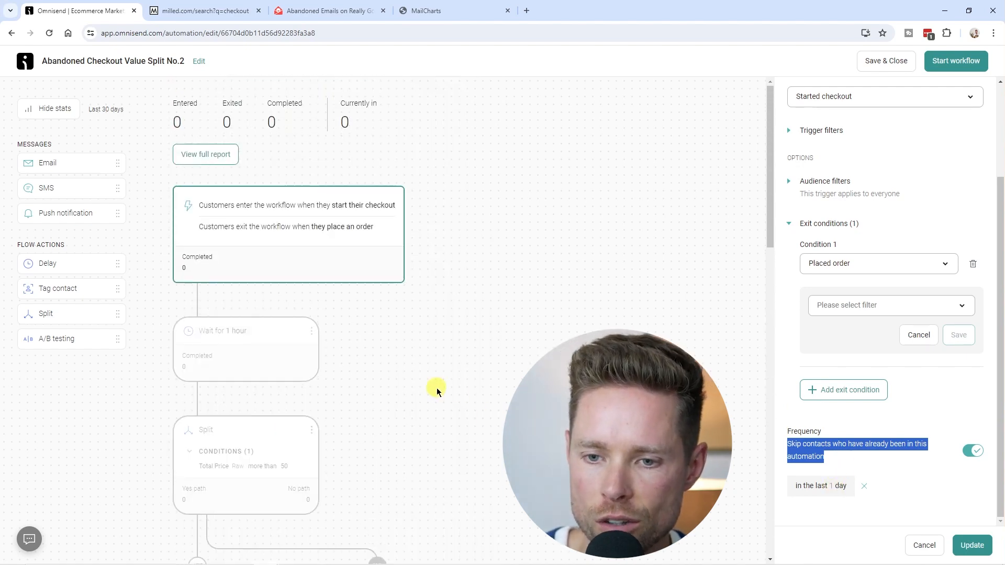
click(835, 487)
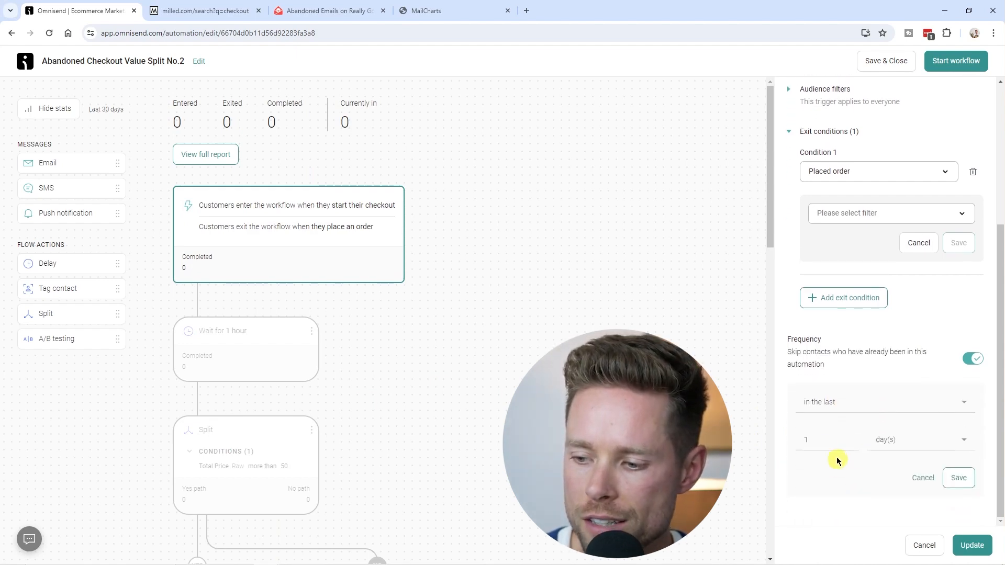
text(14)
click(959, 478)
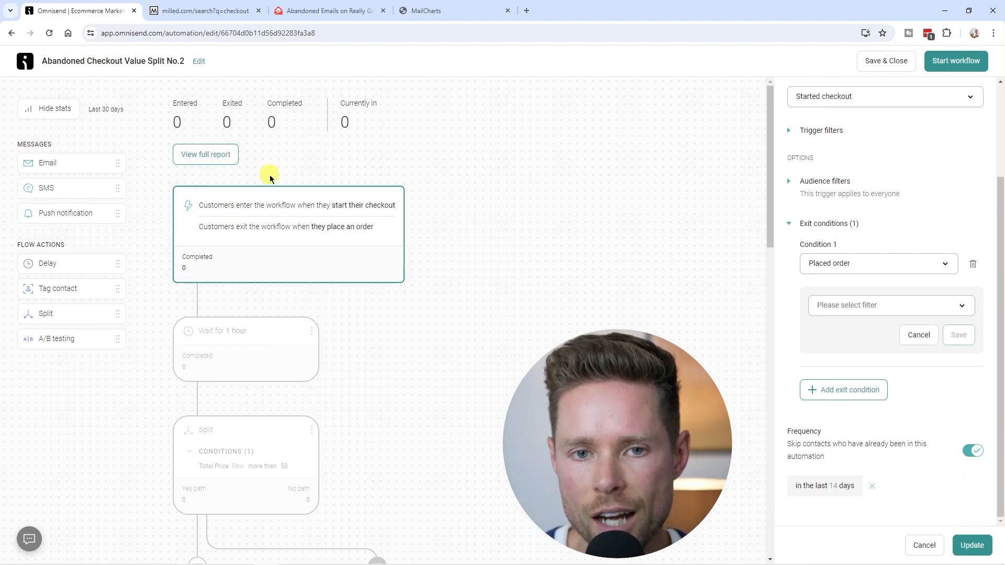
Step: Add an Email step between the 1-hour delay and the split
scroll(268, 181, down, 1)
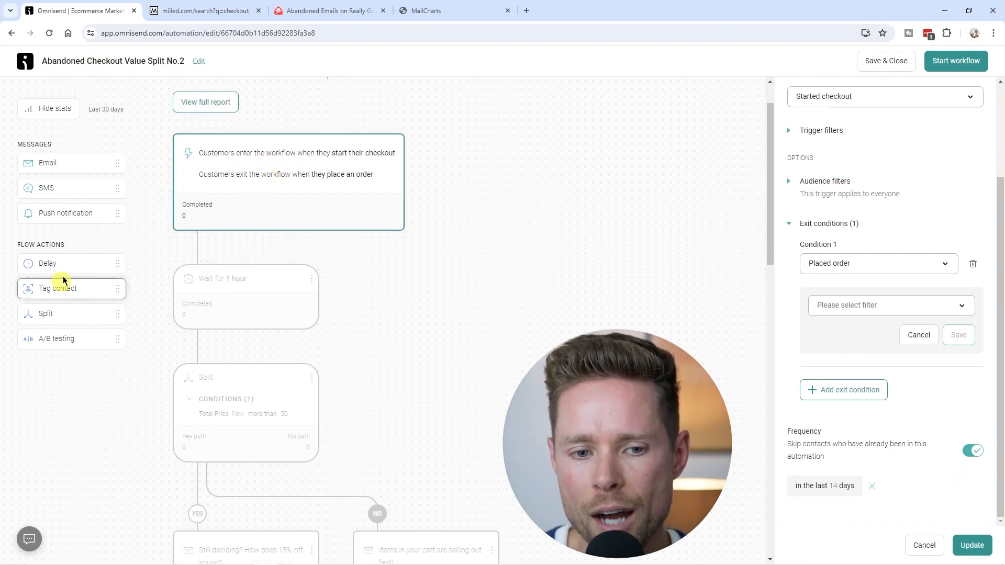
drag(47, 162, 213, 345)
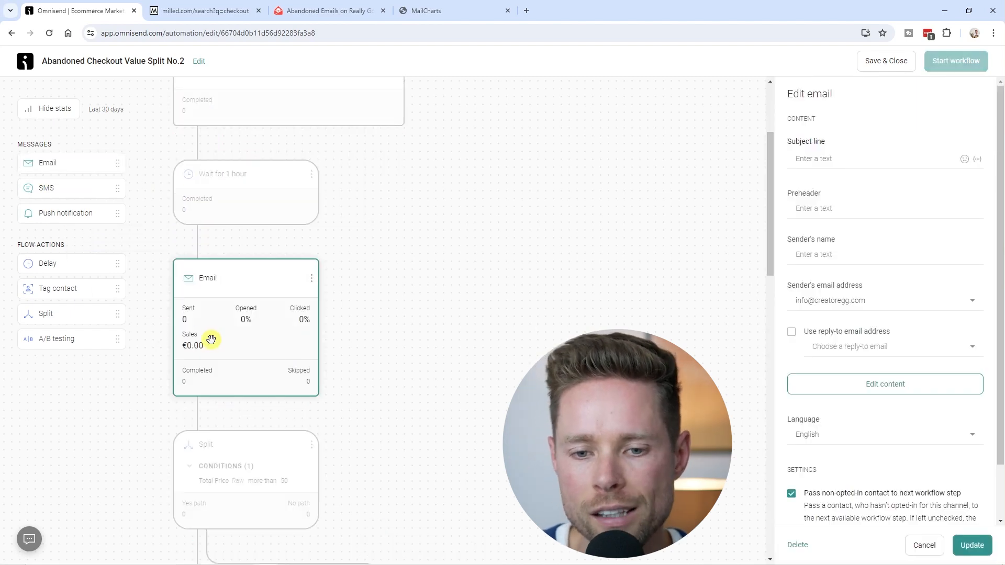
Step: Browse abandoned-checkout email examples on Really Good Emails, Milled and MailCharts for inspiration
click(329, 9)
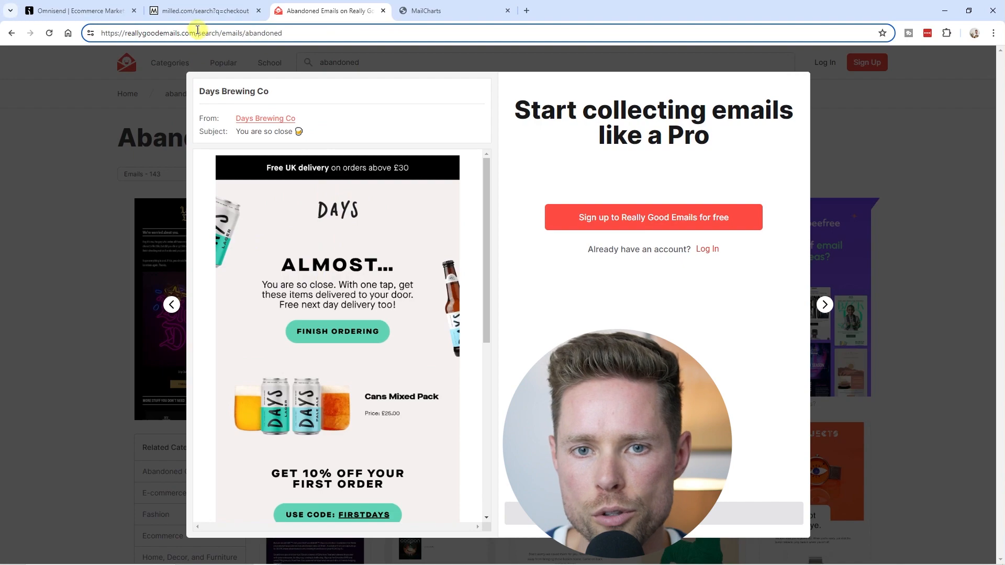
drag(197, 33, 94, 33)
click(206, 10)
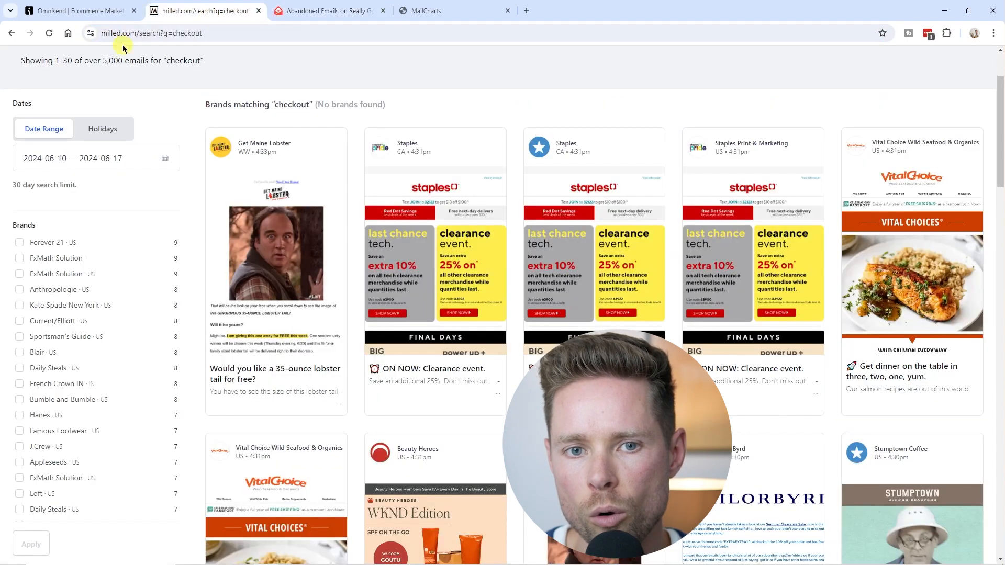
click(157, 33)
key(ctrl+Tab)
key(ctrl+Tab)
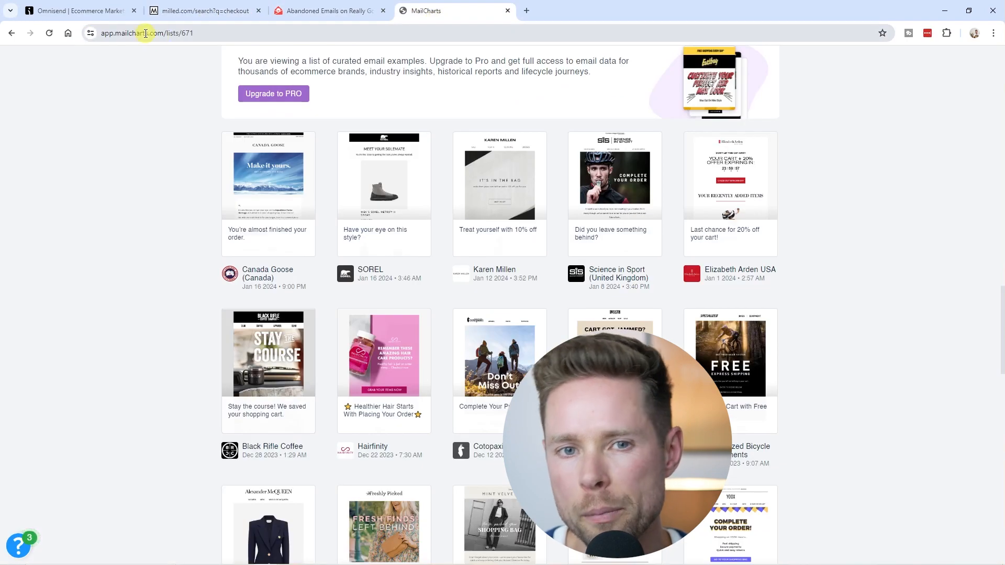
click(289, 11)
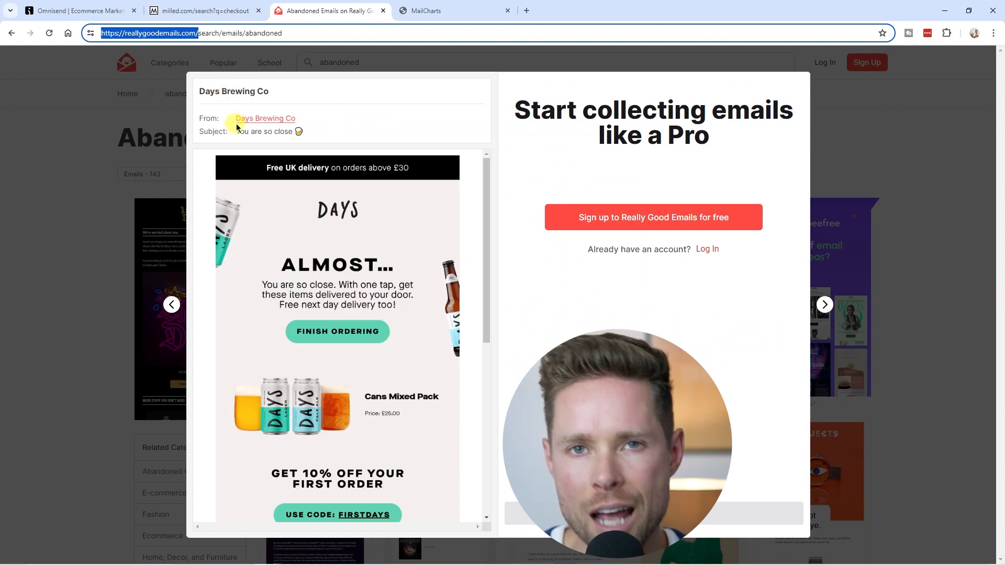
scroll(338, 288, down, 2)
scroll(335, 236, up, 2)
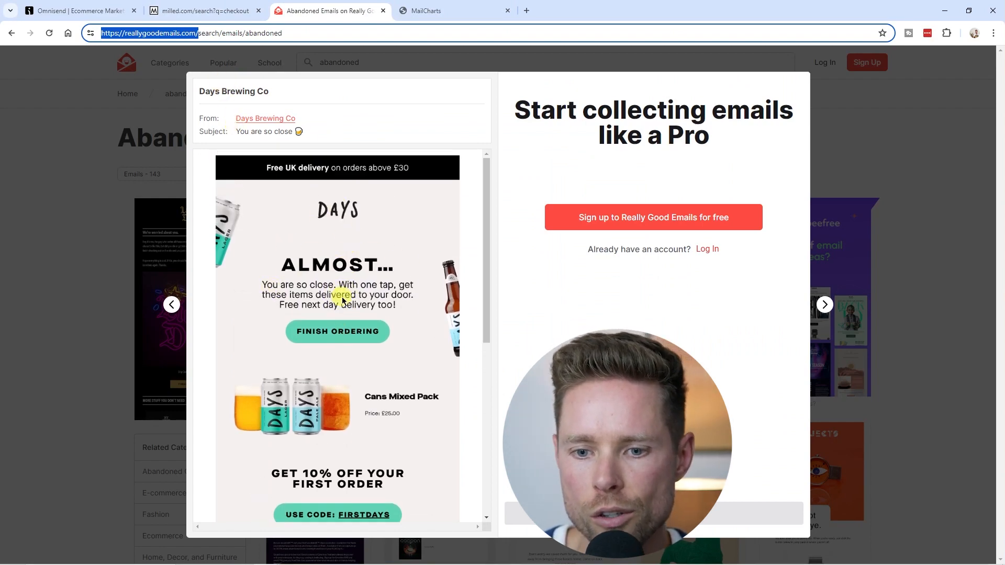
scroll(335, 288, down, 1)
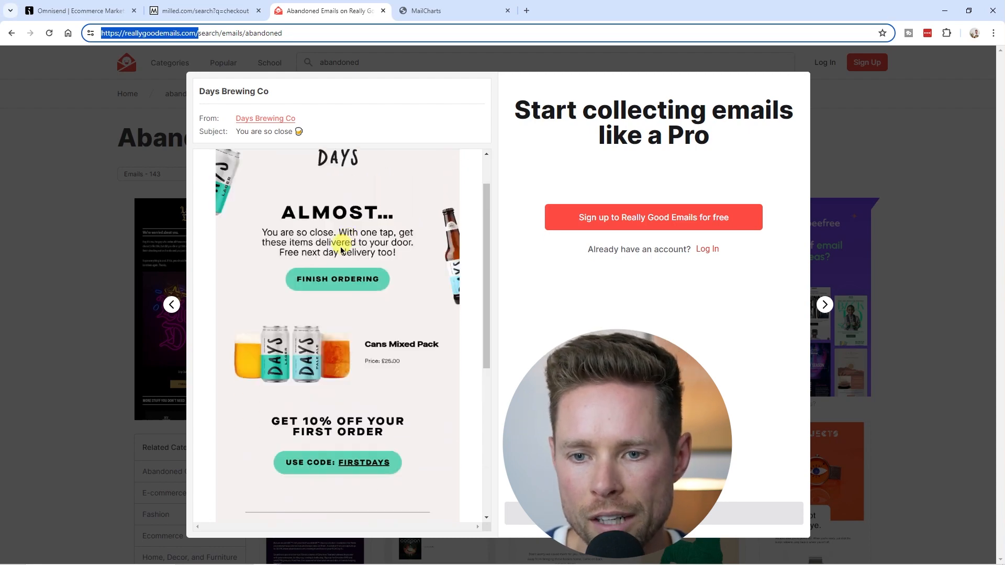
scroll(348, 267, down, 2)
scroll(350, 274, up, 3)
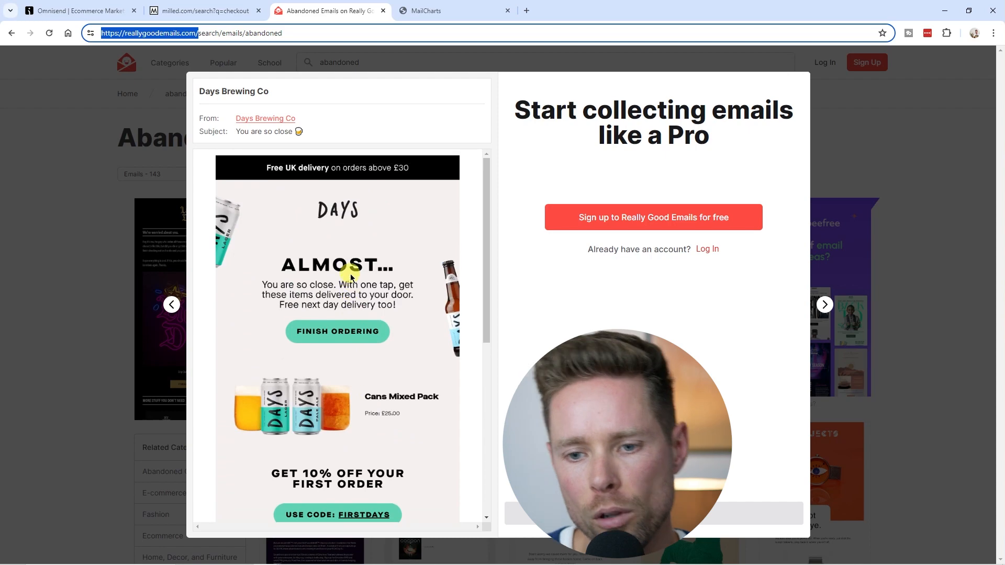
click(95, 14)
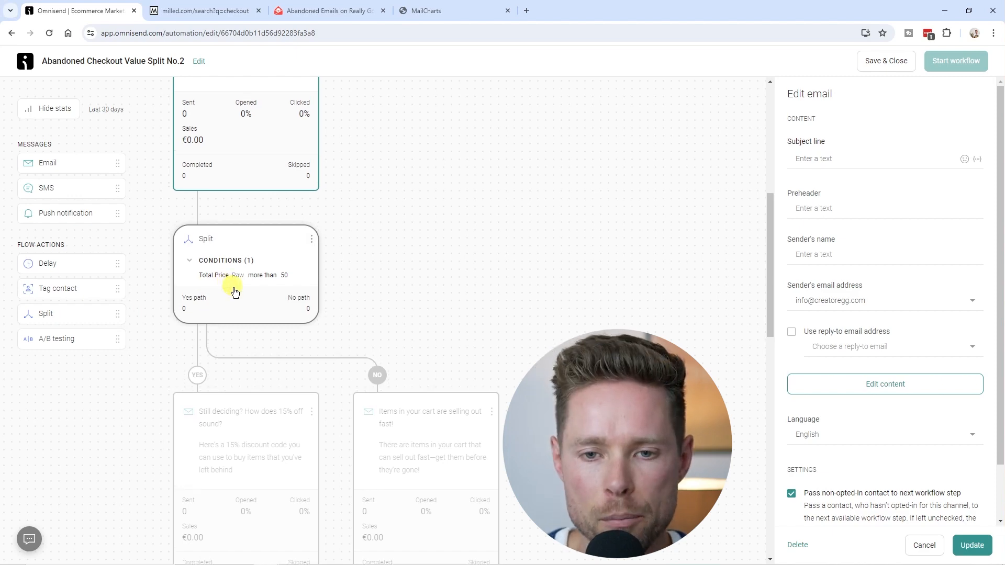
Step: Open the split's Total Price rule and inspect its comparison value
scroll(231, 285, up, 5)
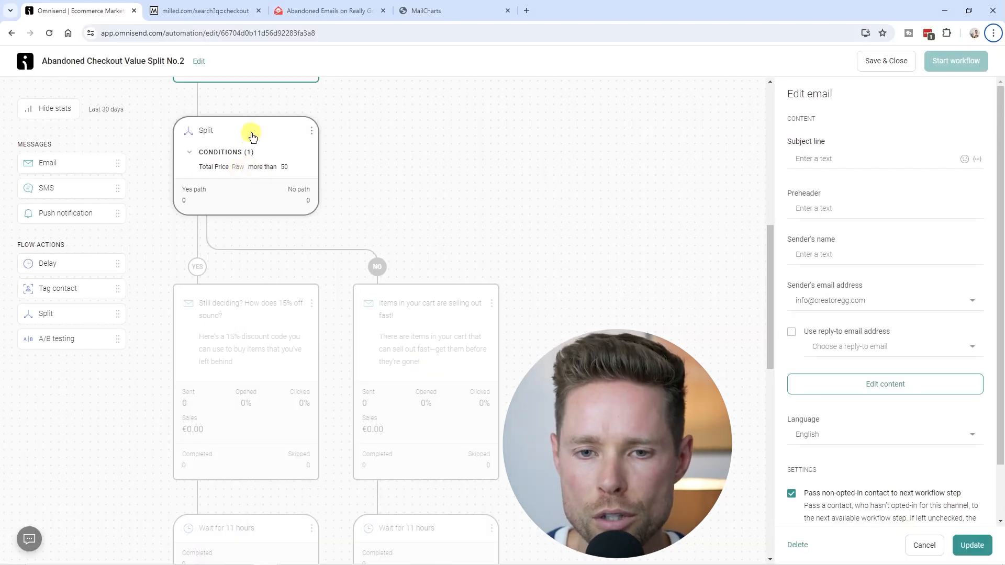
click(251, 135)
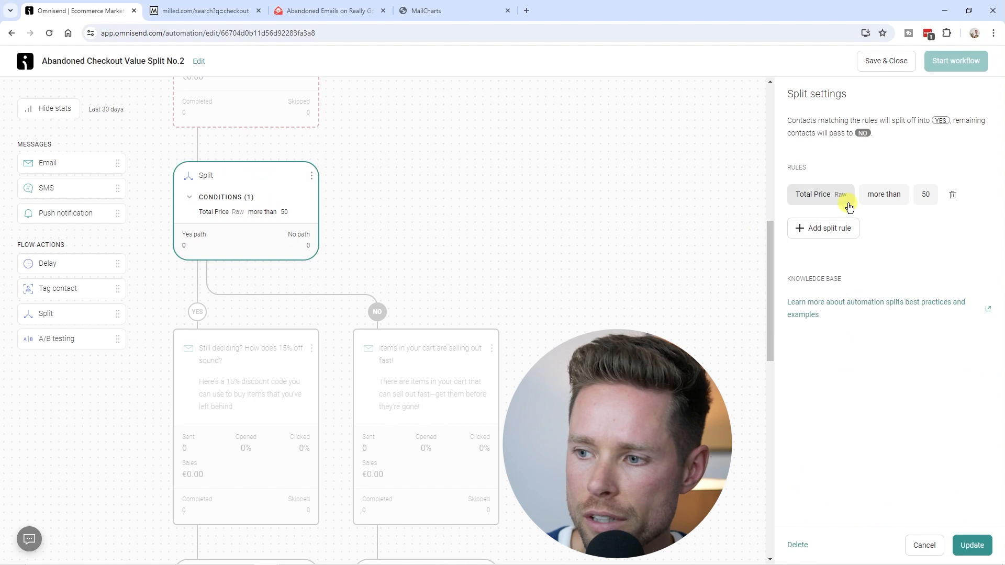
click(824, 197)
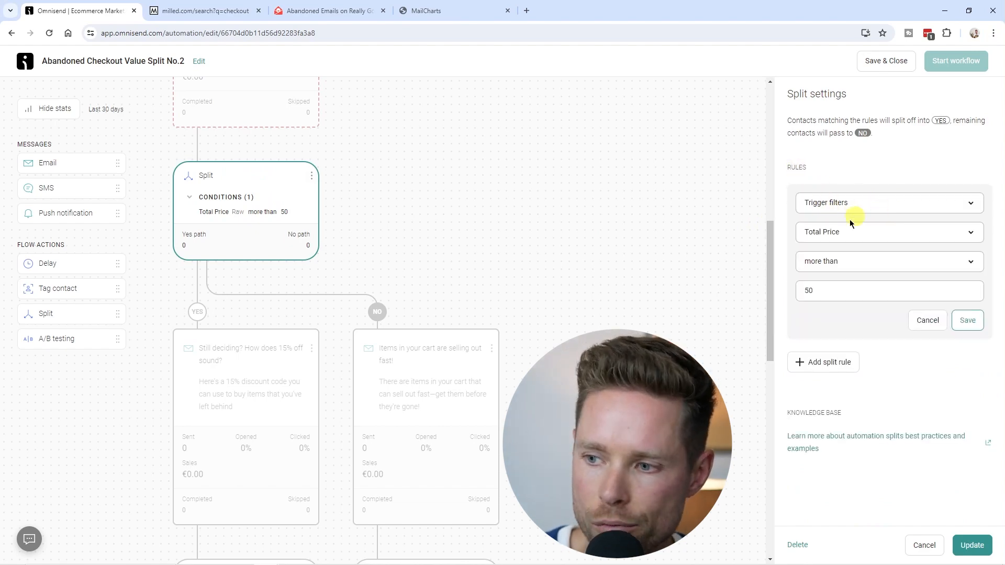
double_click(795, 296)
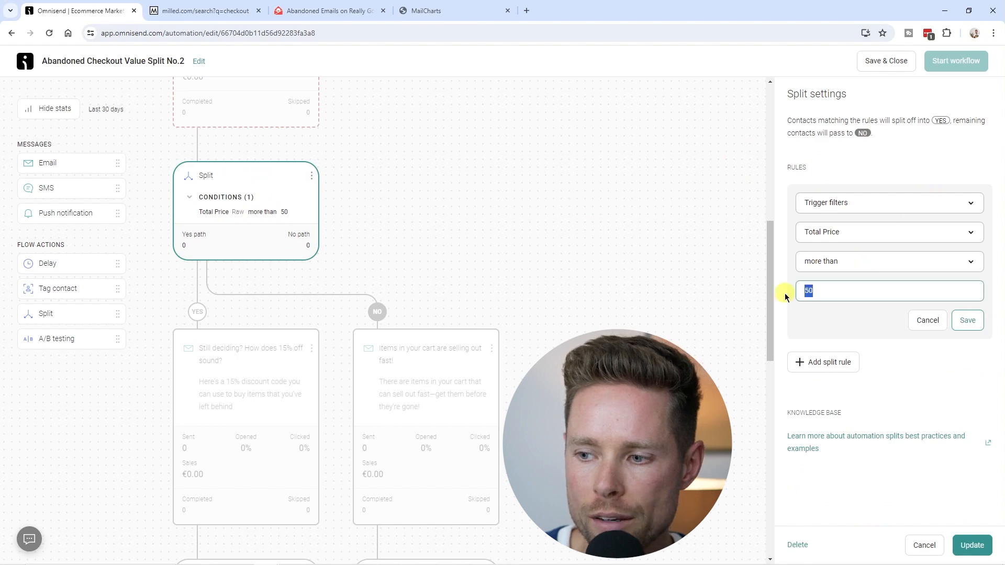
double_click(797, 295)
scroll(215, 257, down, 2)
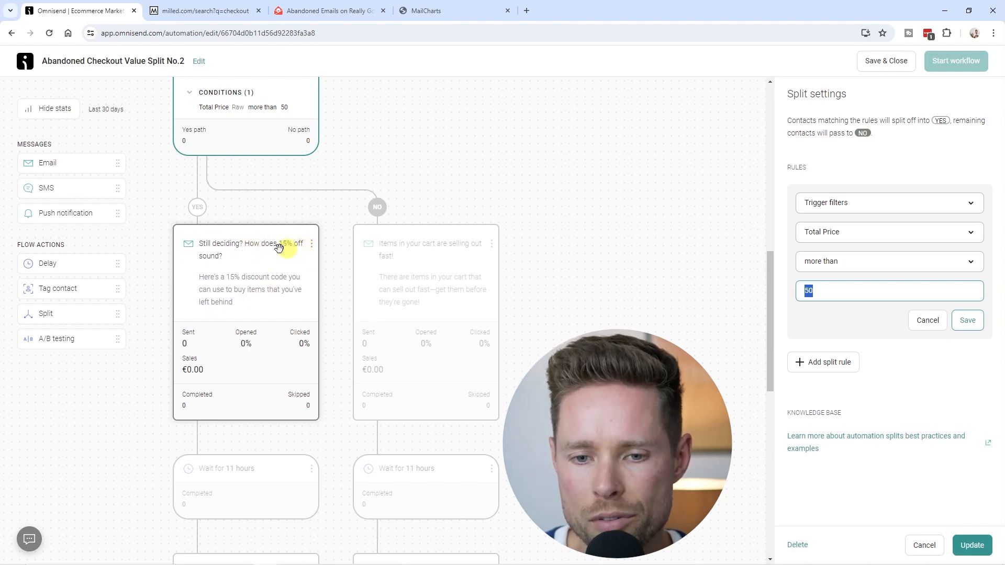
scroll(208, 262, up, 1)
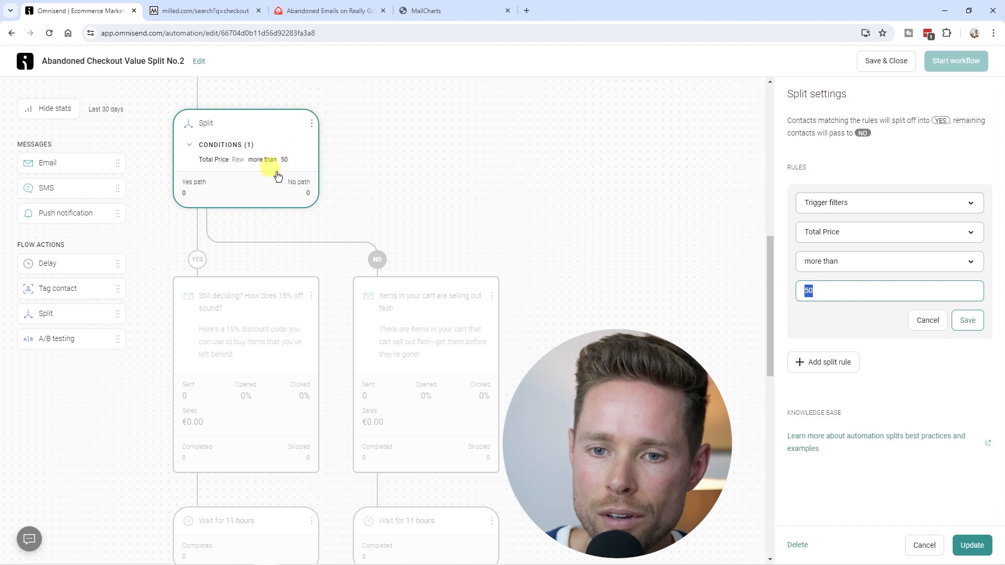
Step: Review each email's subject line and each wait time along the YES and NO branches
click(415, 335)
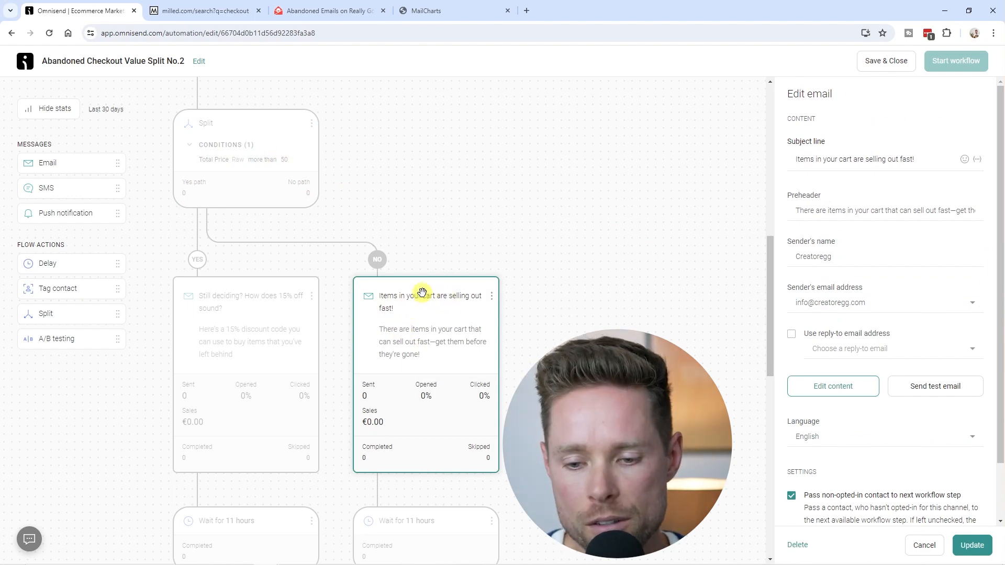
click(408, 520)
scroll(253, 224, up, 2)
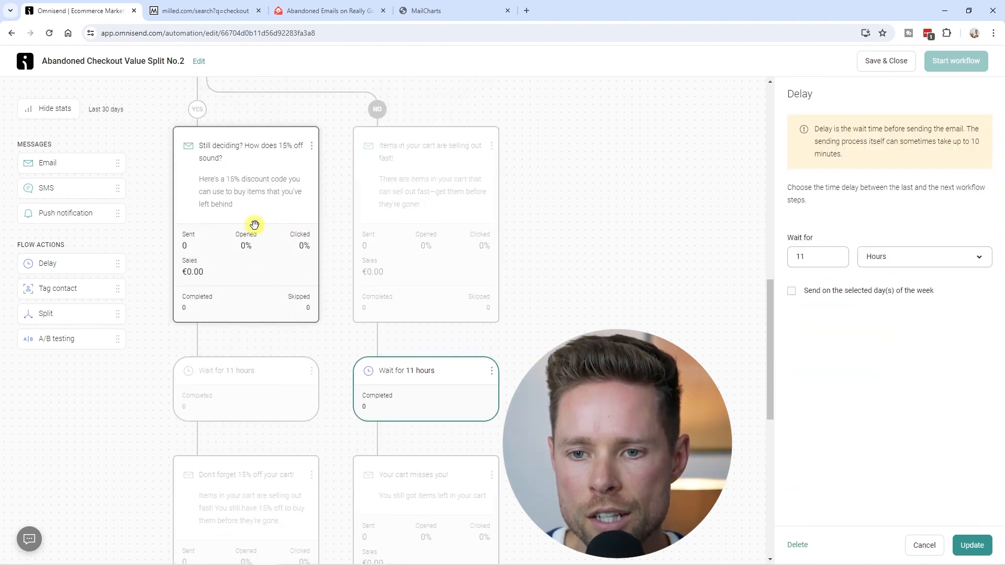
scroll(254, 224, down, 7)
scroll(253, 386, up, 5)
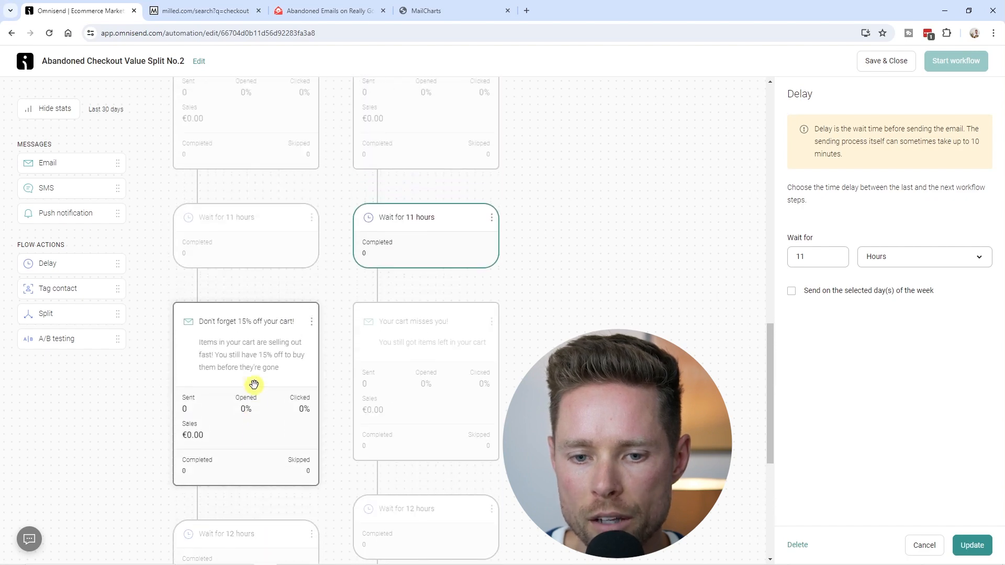
click(242, 183)
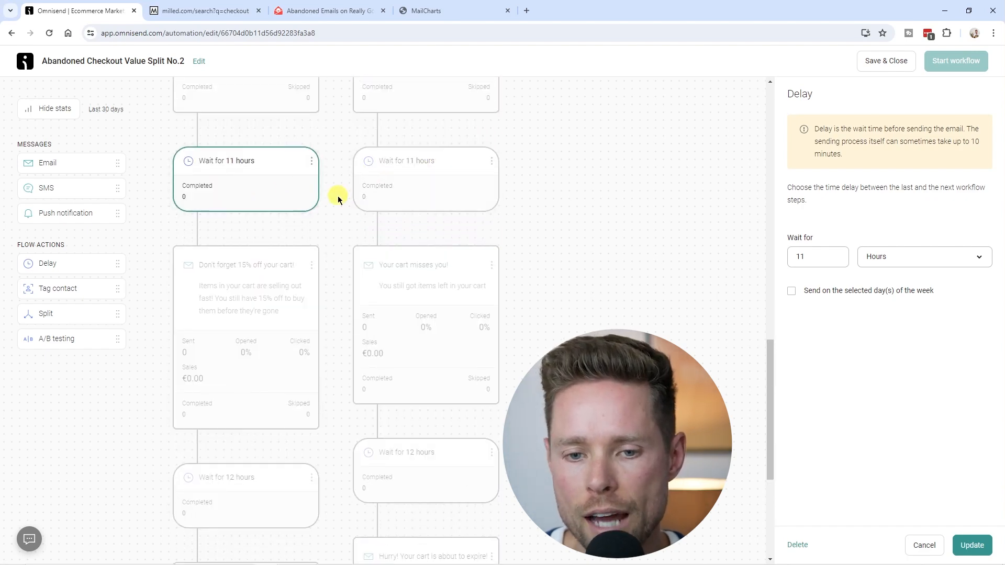
click(258, 180)
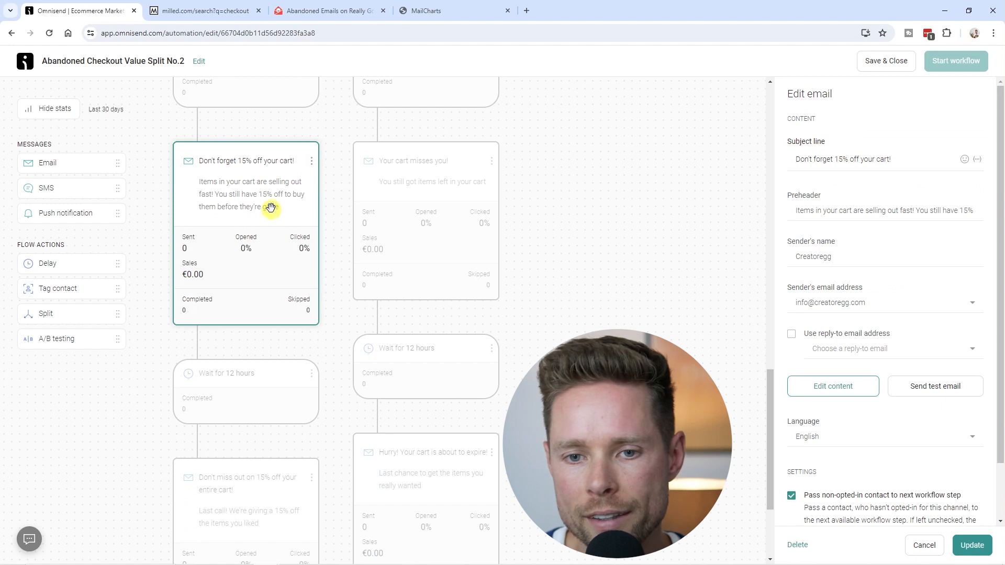
click(413, 157)
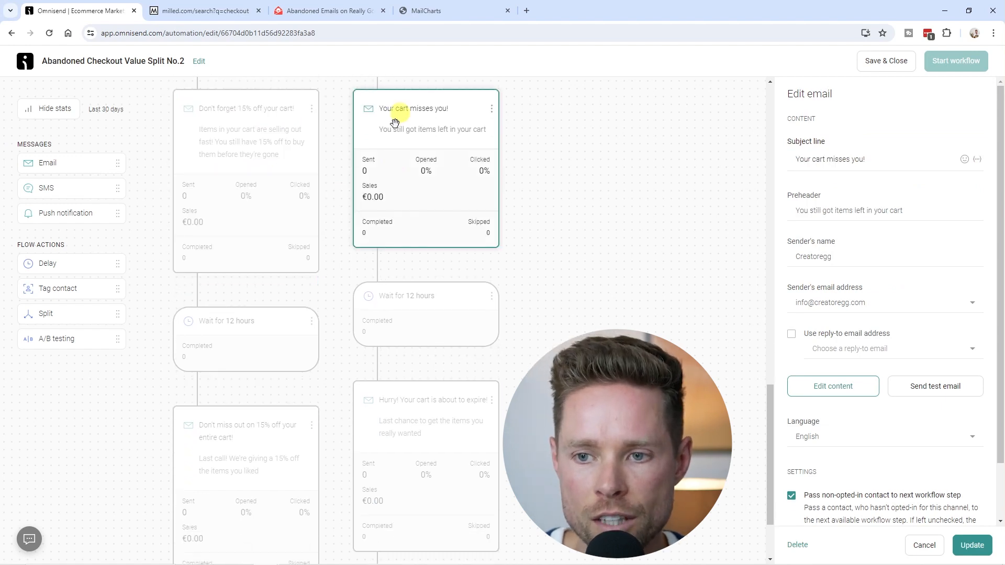
scroll(437, 157, down, 1)
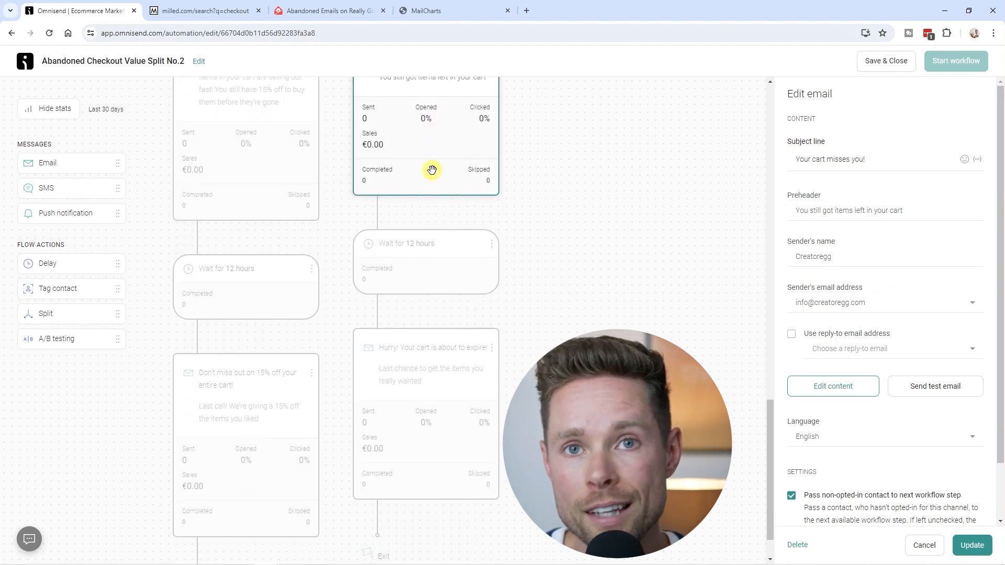
scroll(432, 169, up, 3)
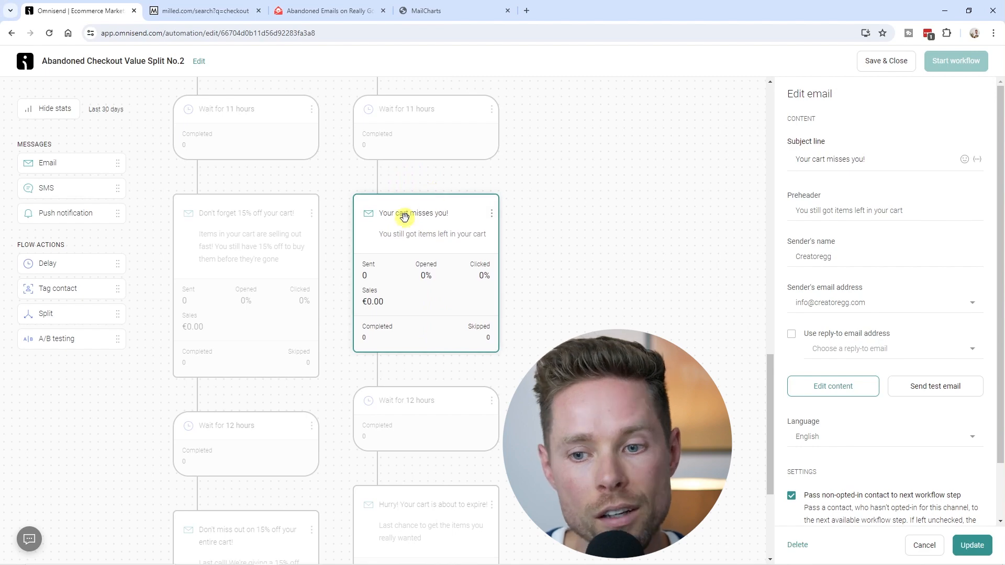
scroll(442, 225, down, 4)
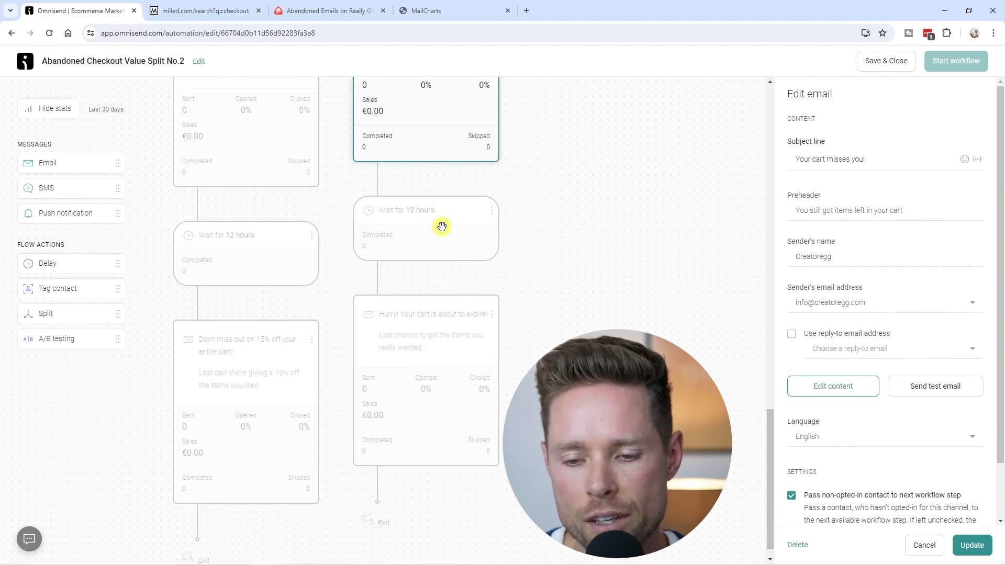
click(361, 224)
click(285, 231)
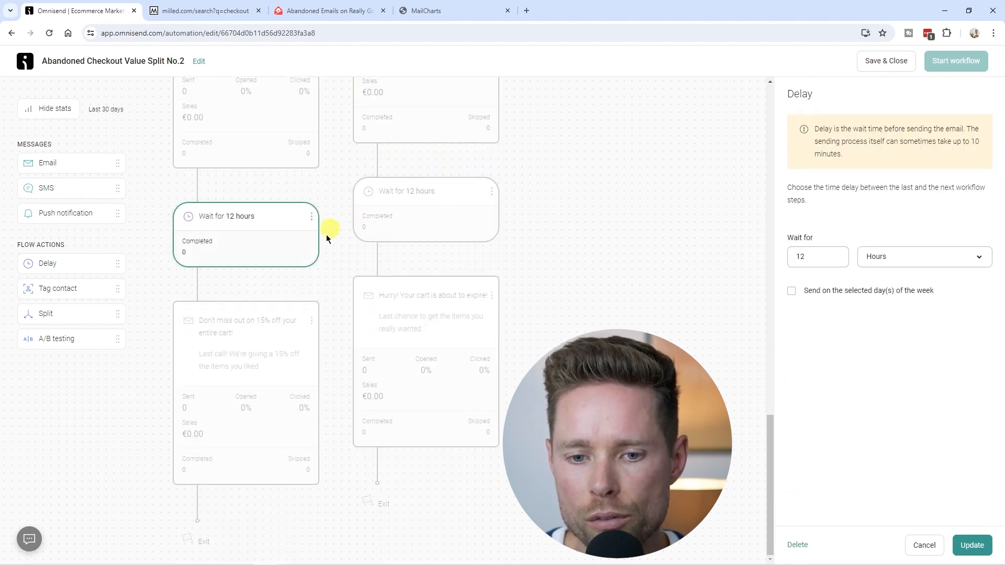
click(250, 326)
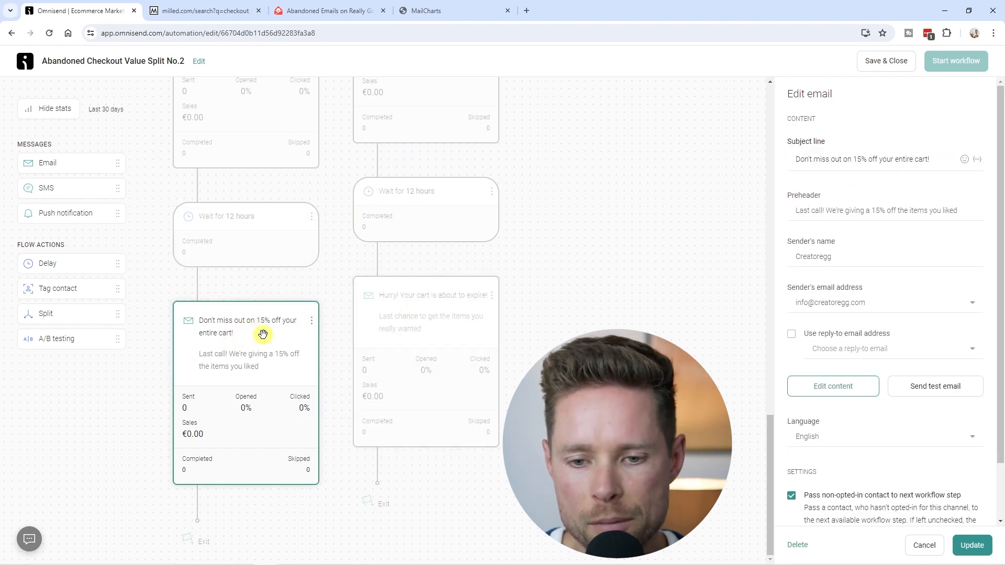
click(427, 301)
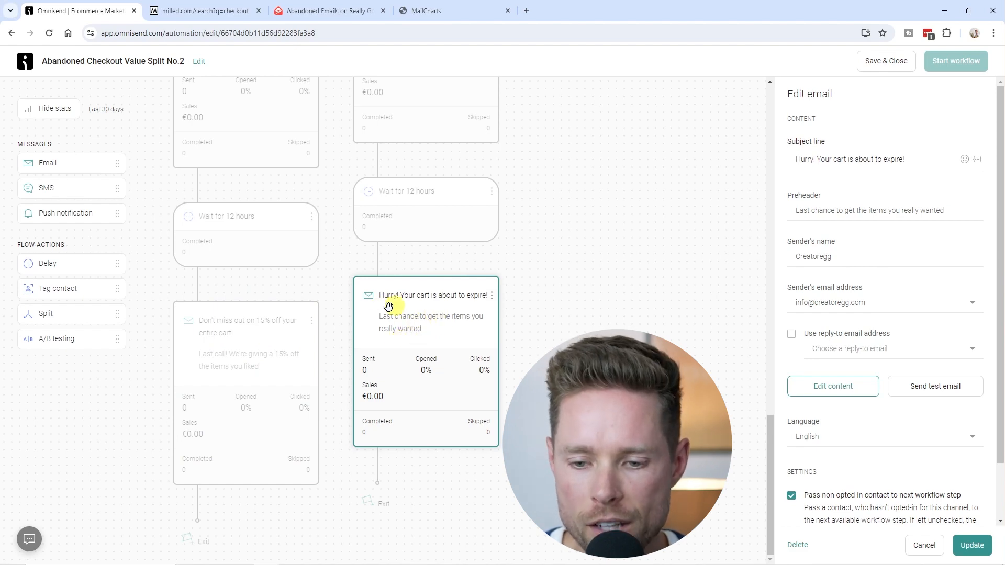
scroll(397, 392, up, 15)
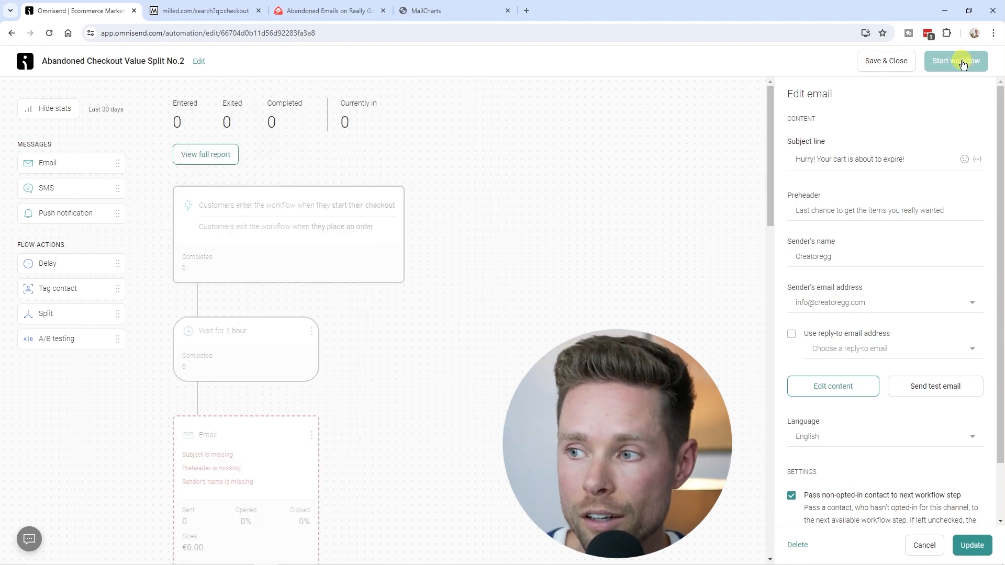